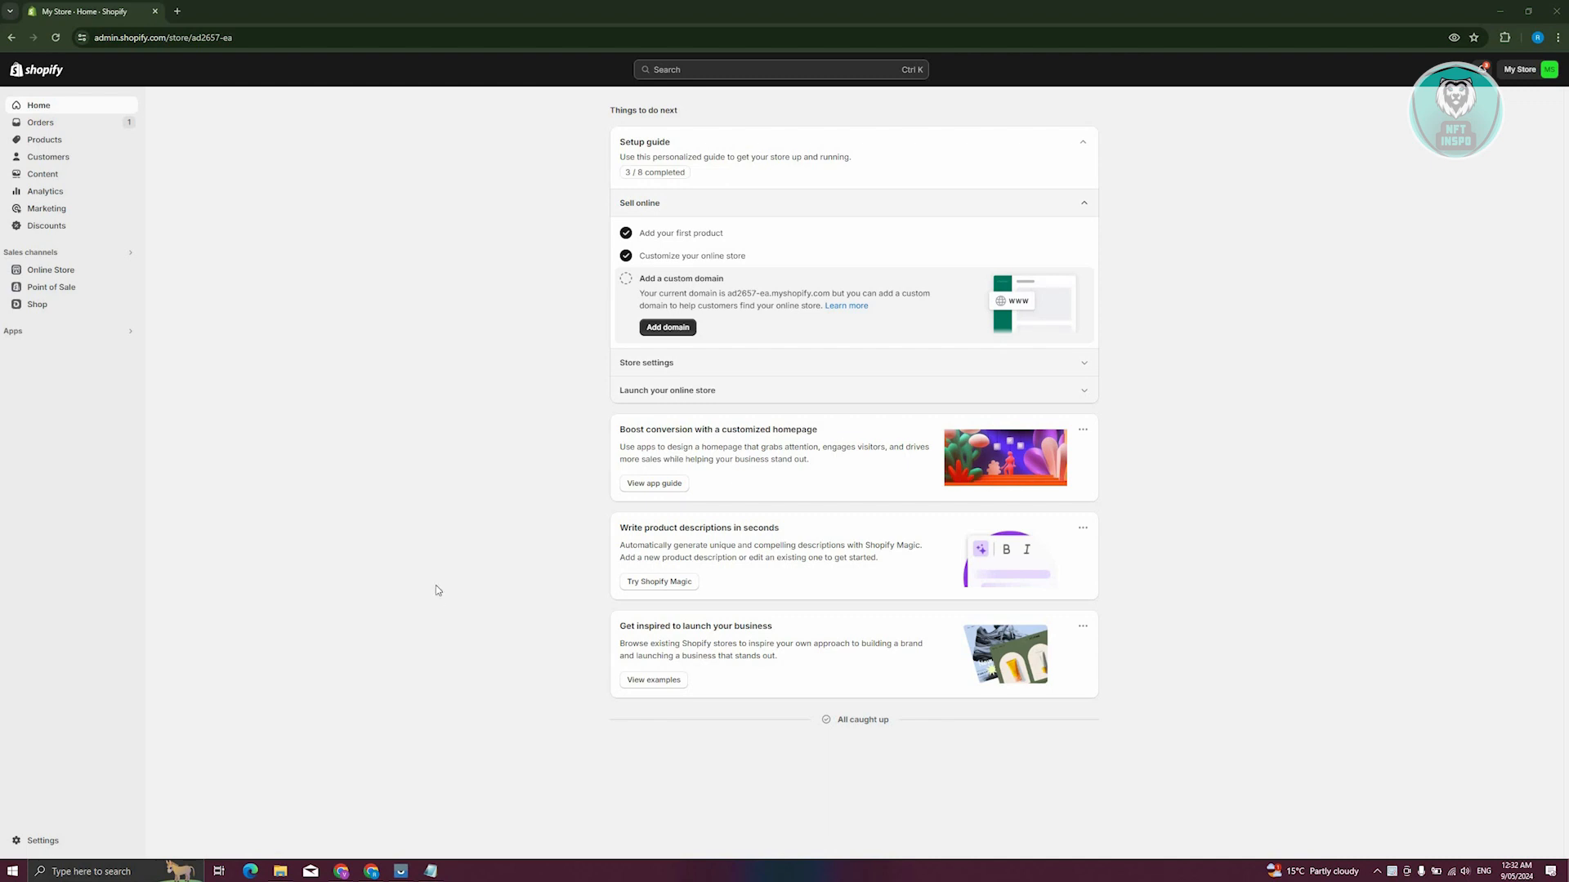
Open the Shopify App Store from the store's apps and sales channels settings and search for "booking"
left_click(71, 842)
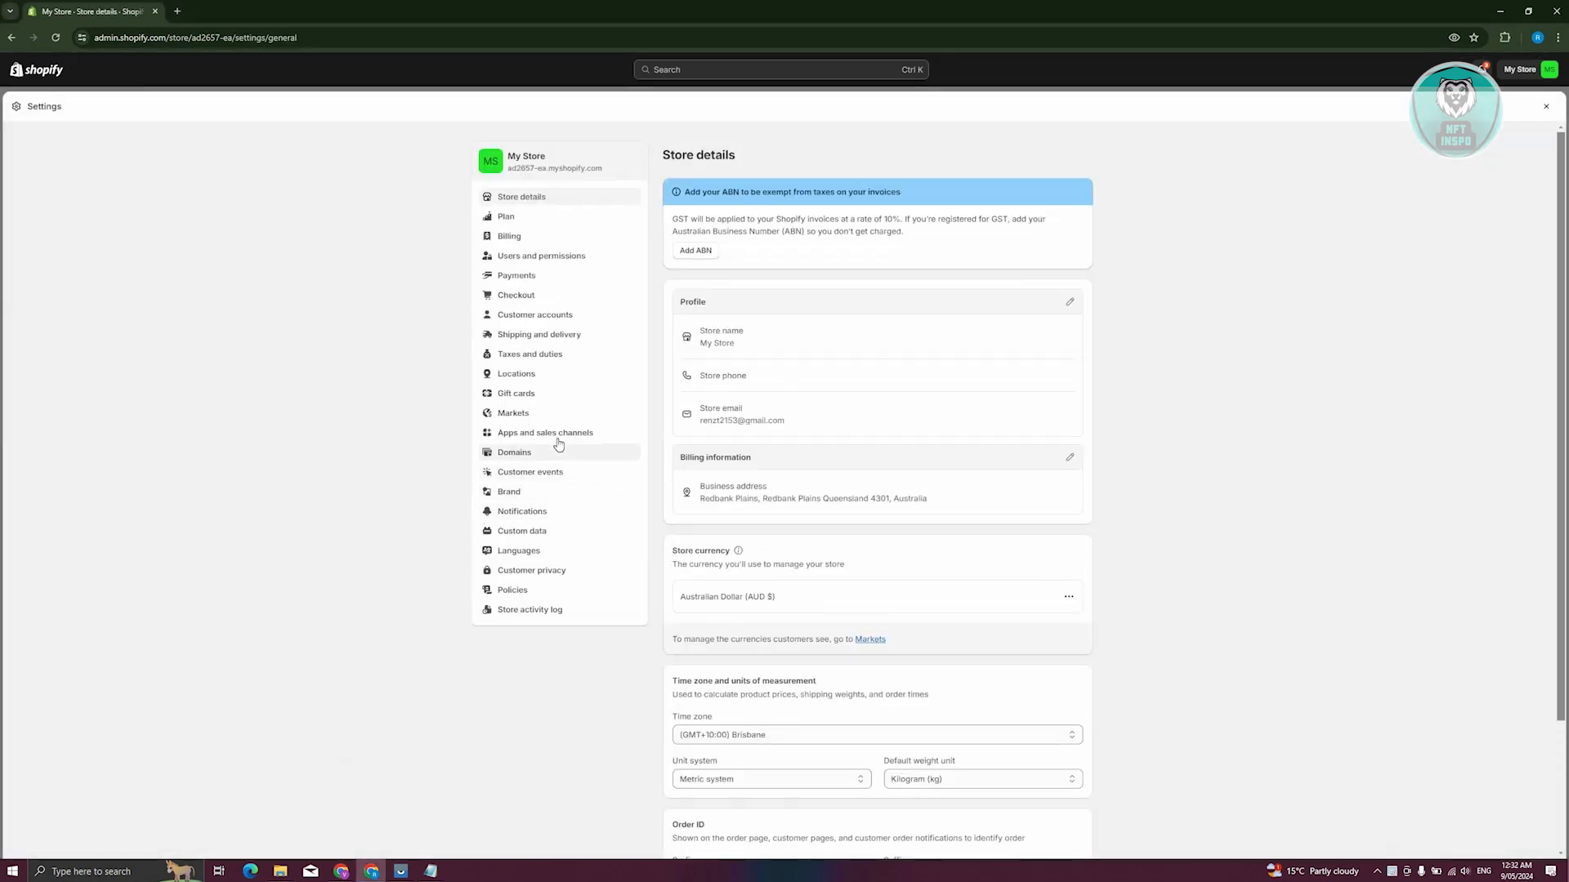
left_click(564, 433)
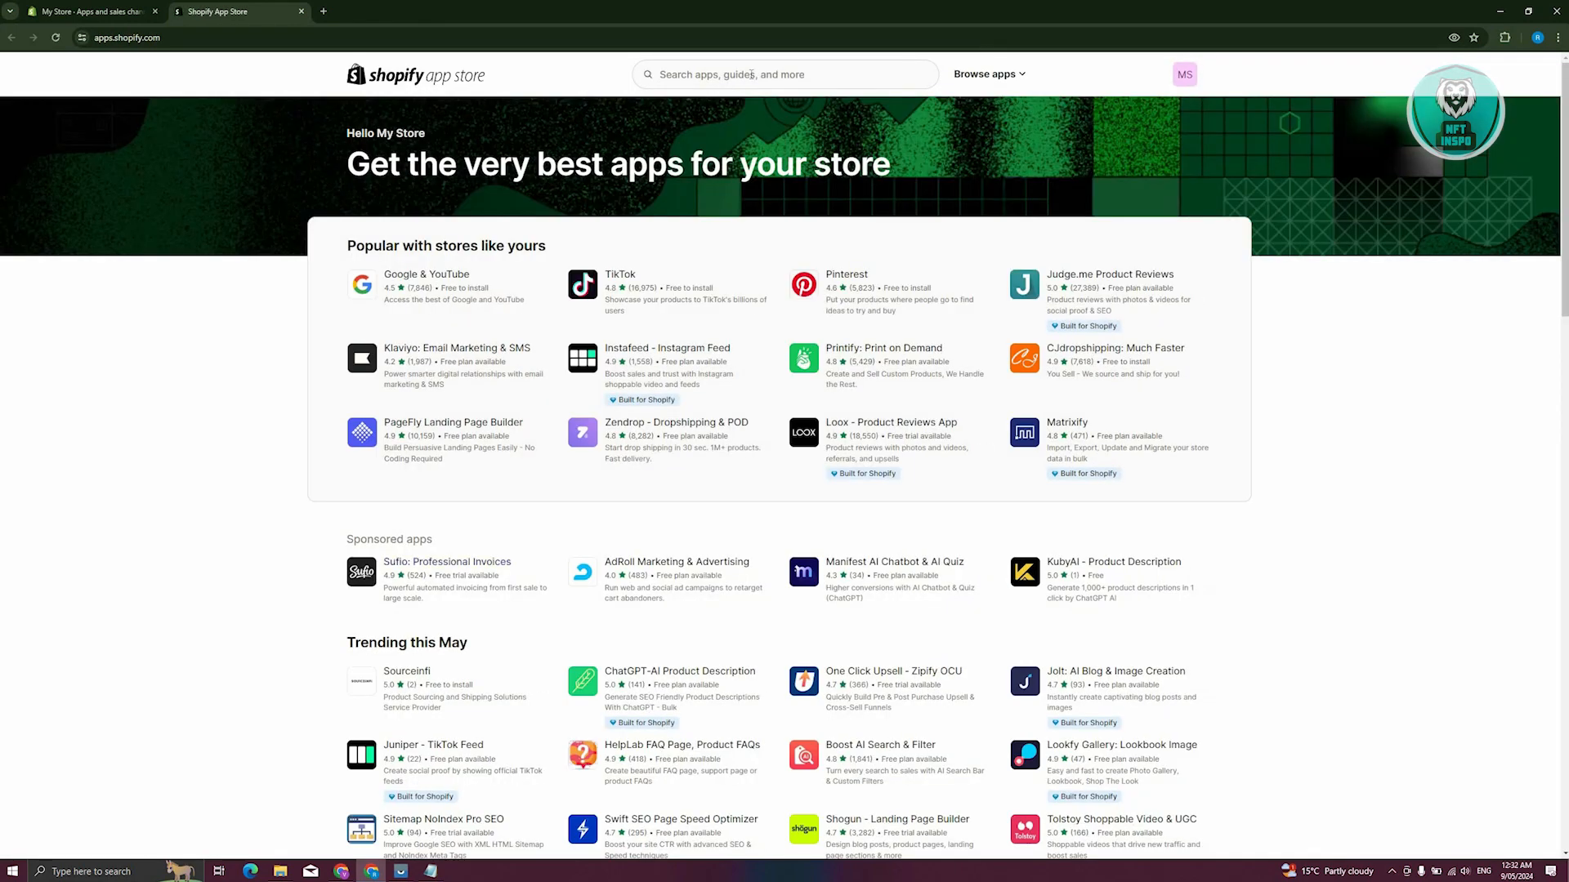
left_click(751, 74)
type("boo")
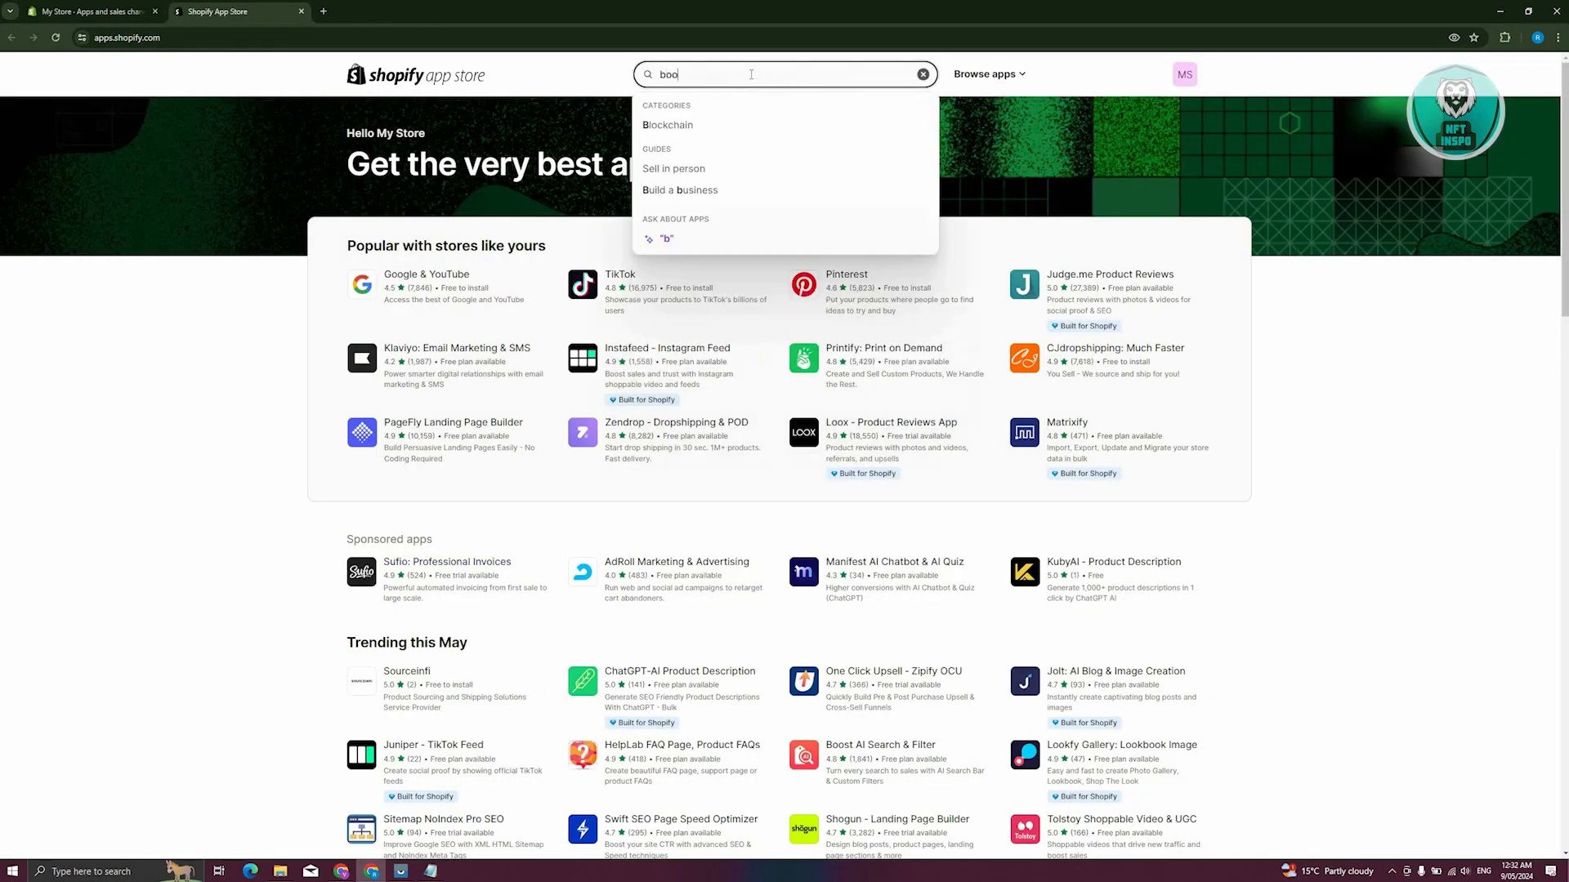
type("ok")
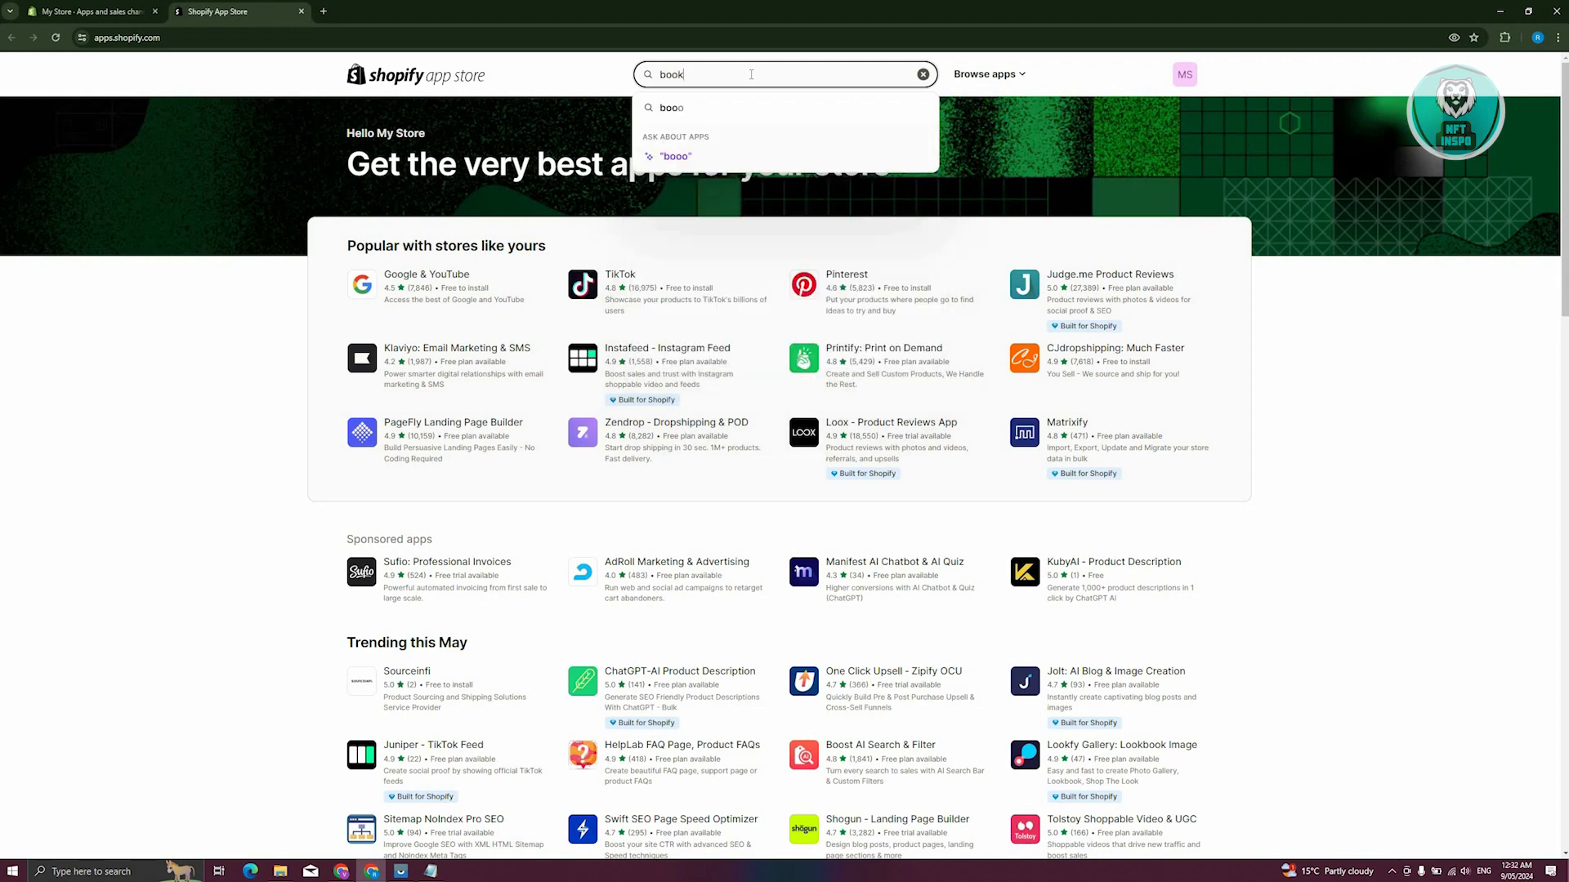
type("ing")
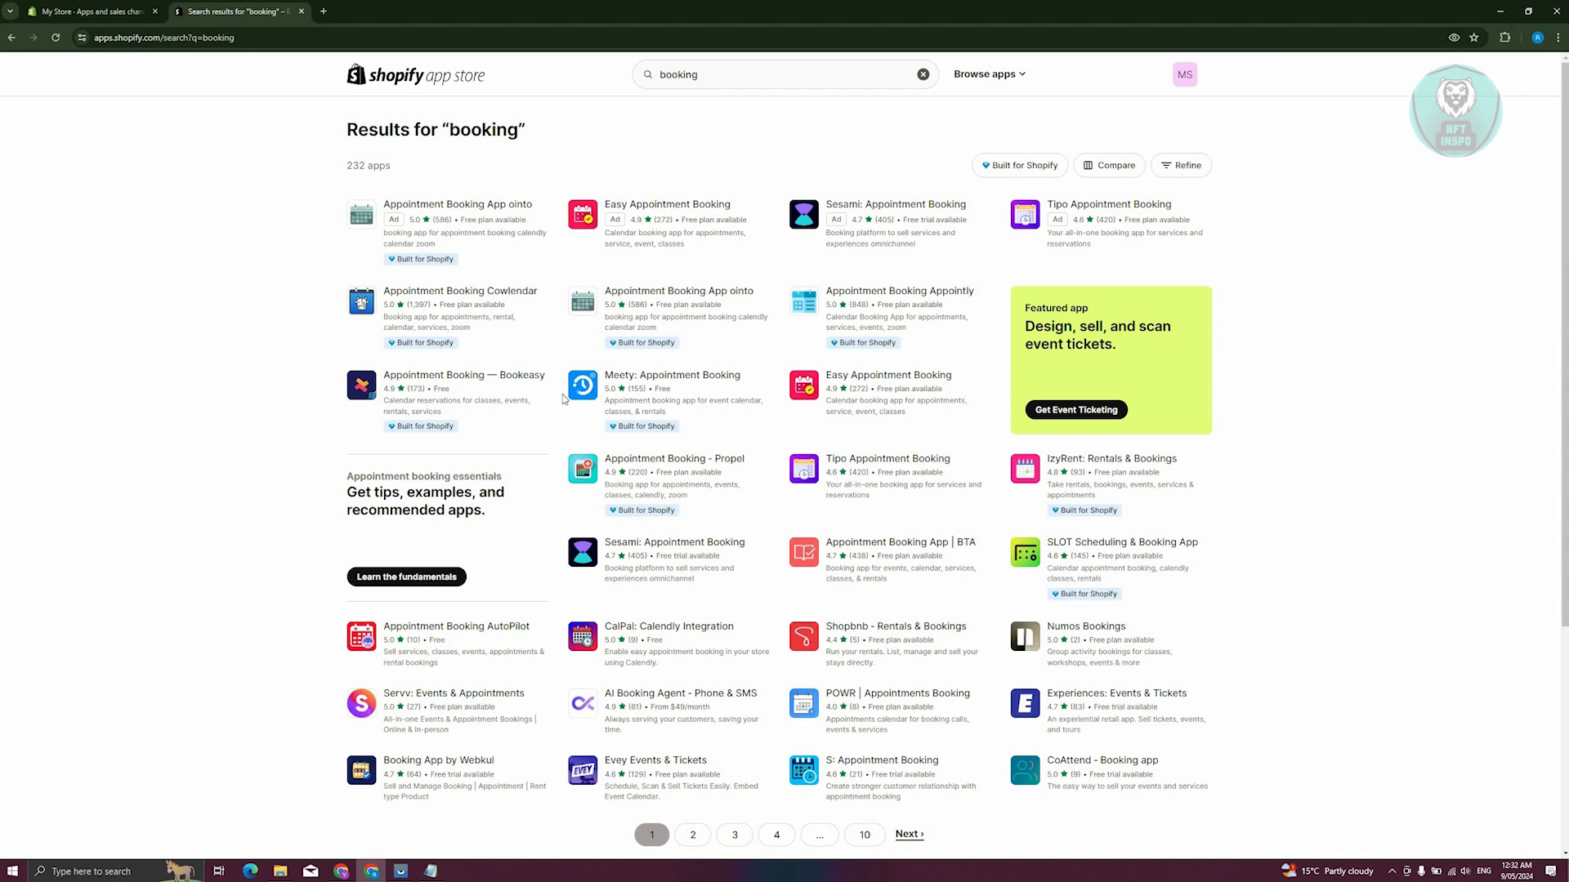
Install the Appointment Booking Cowlendar app on the store and close its App Store page
left_click(493, 307)
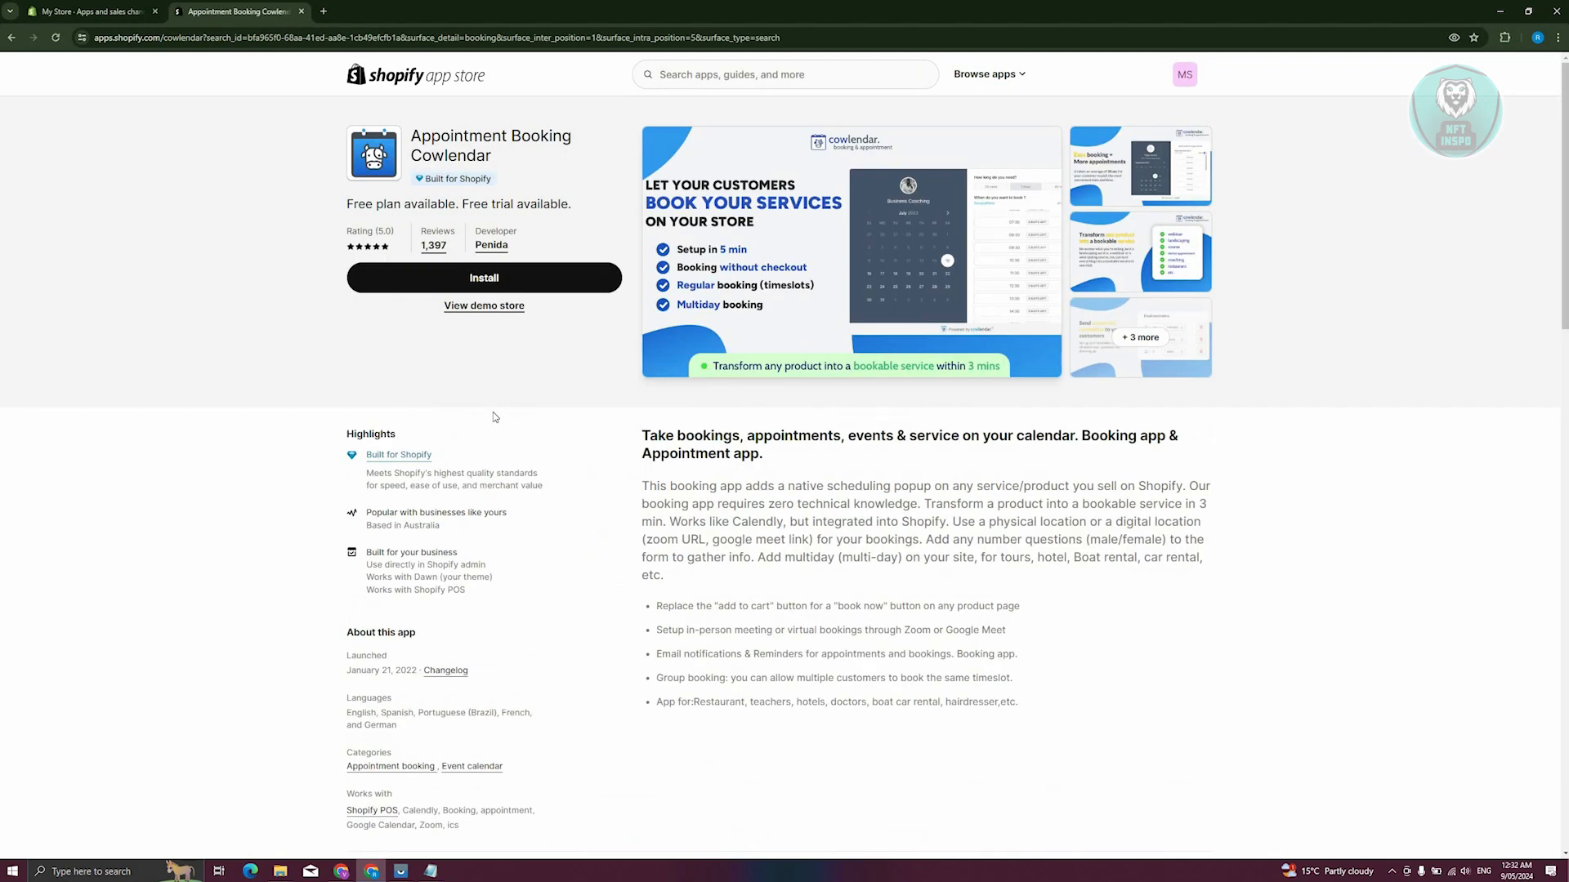
left_click(567, 288)
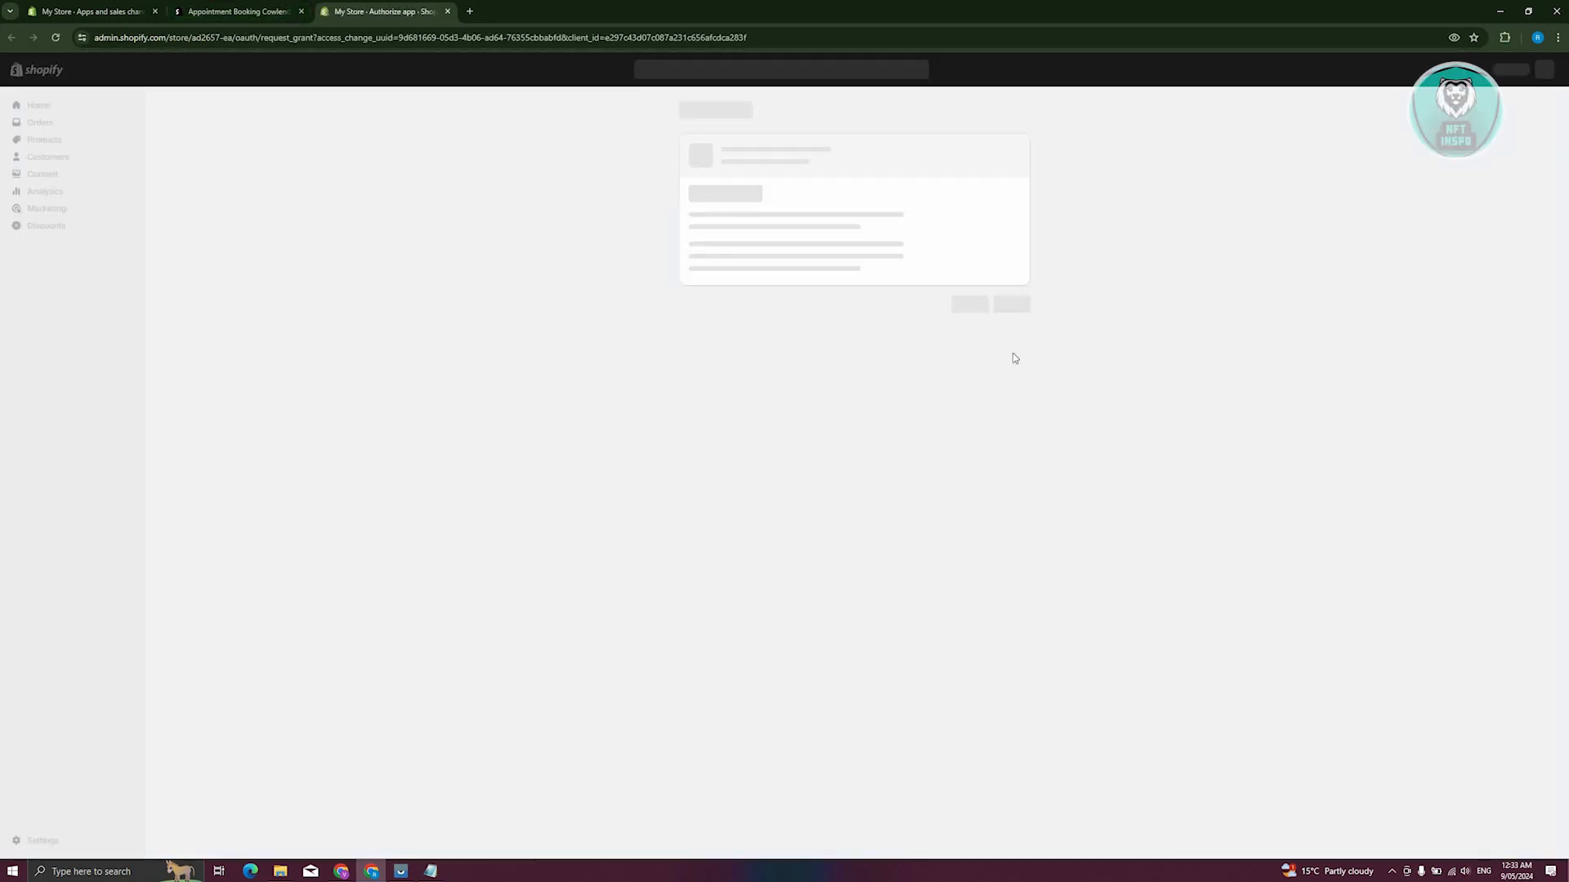
left_click(1017, 339)
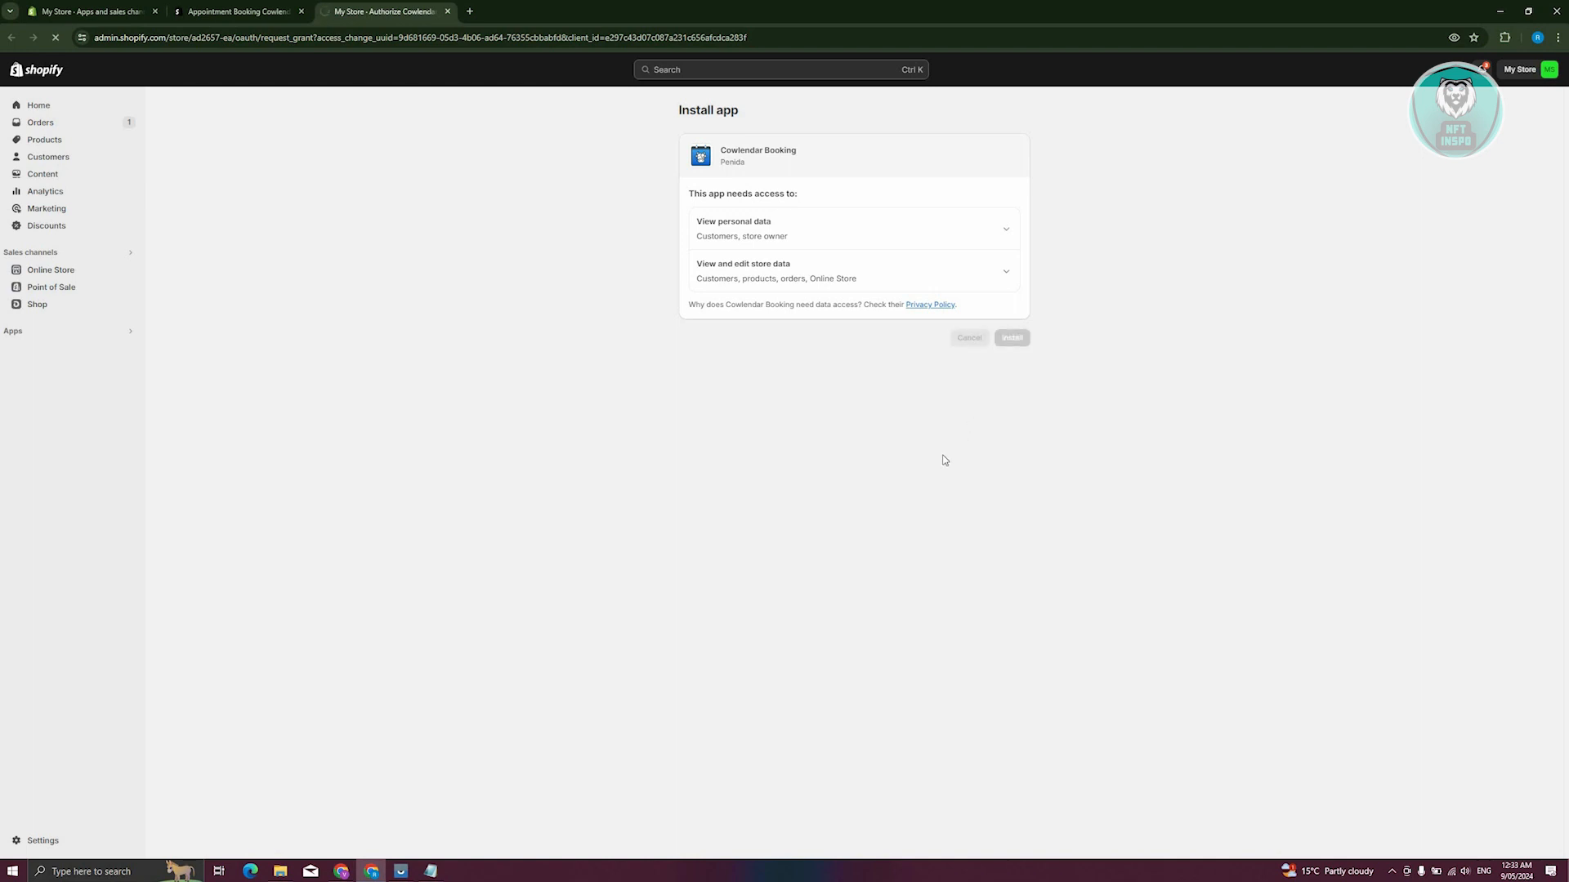
left_click(300, 12)
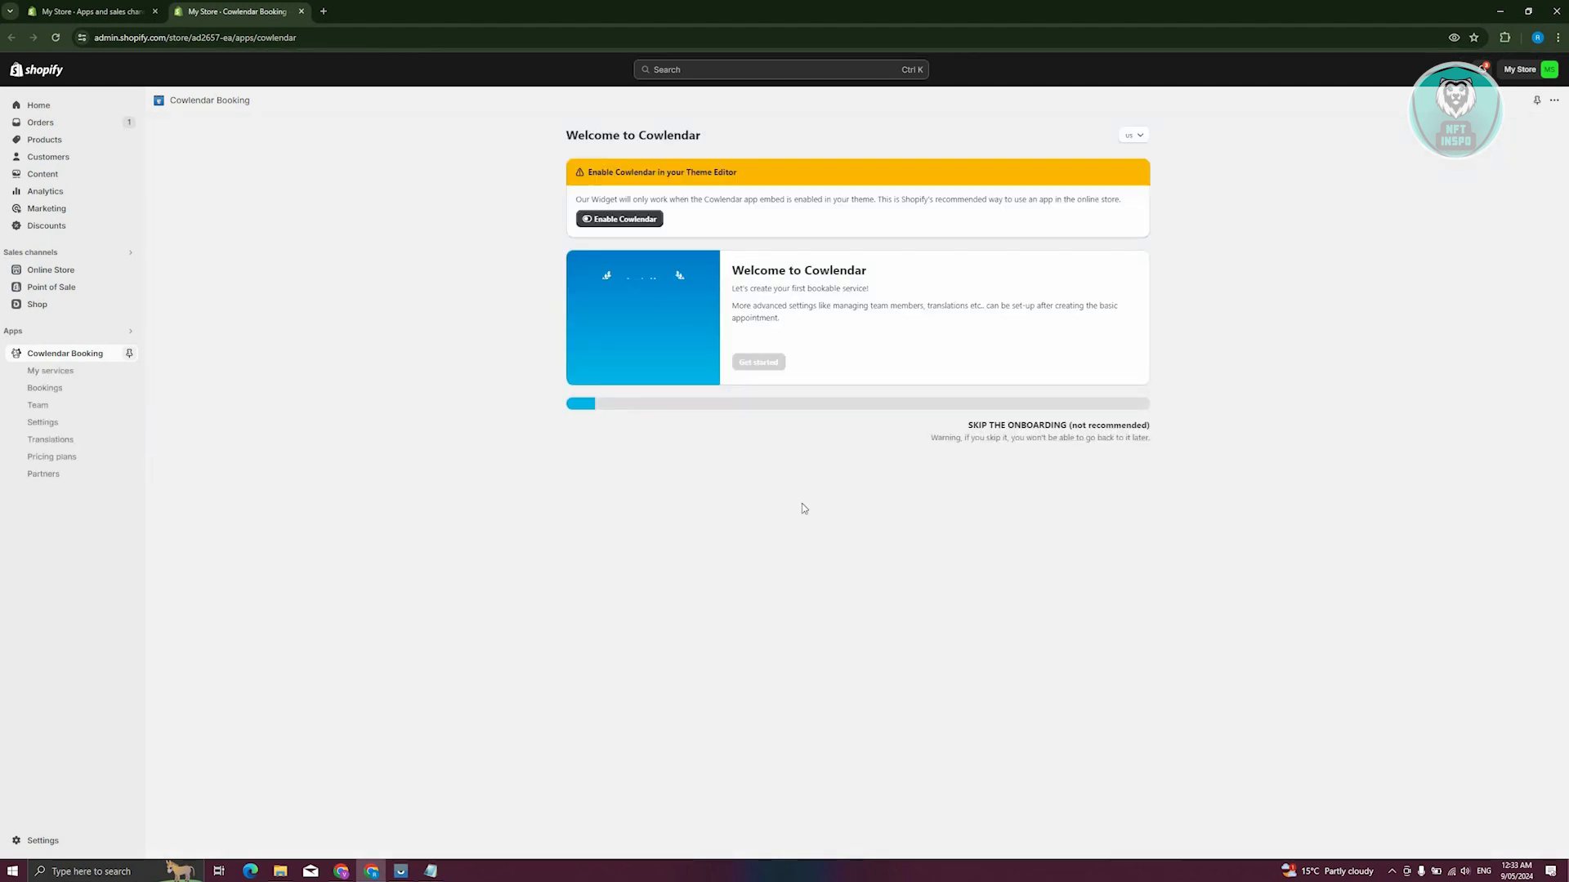
Enable the Cowlendar app embed in the theme editor and save the theme
left_click(633, 222)
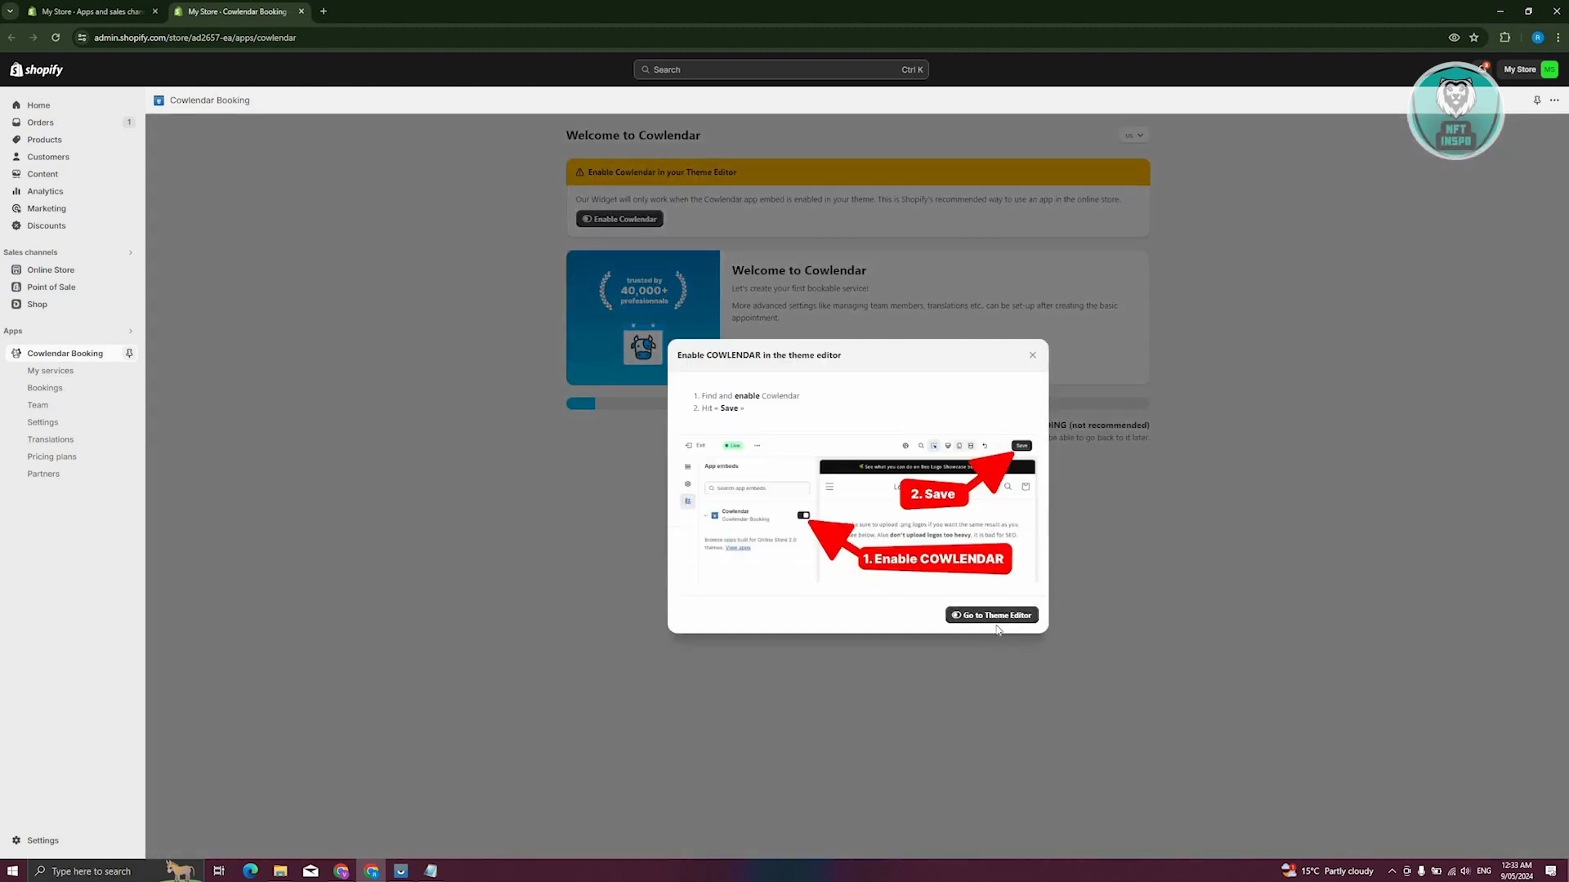
left_click(997, 618)
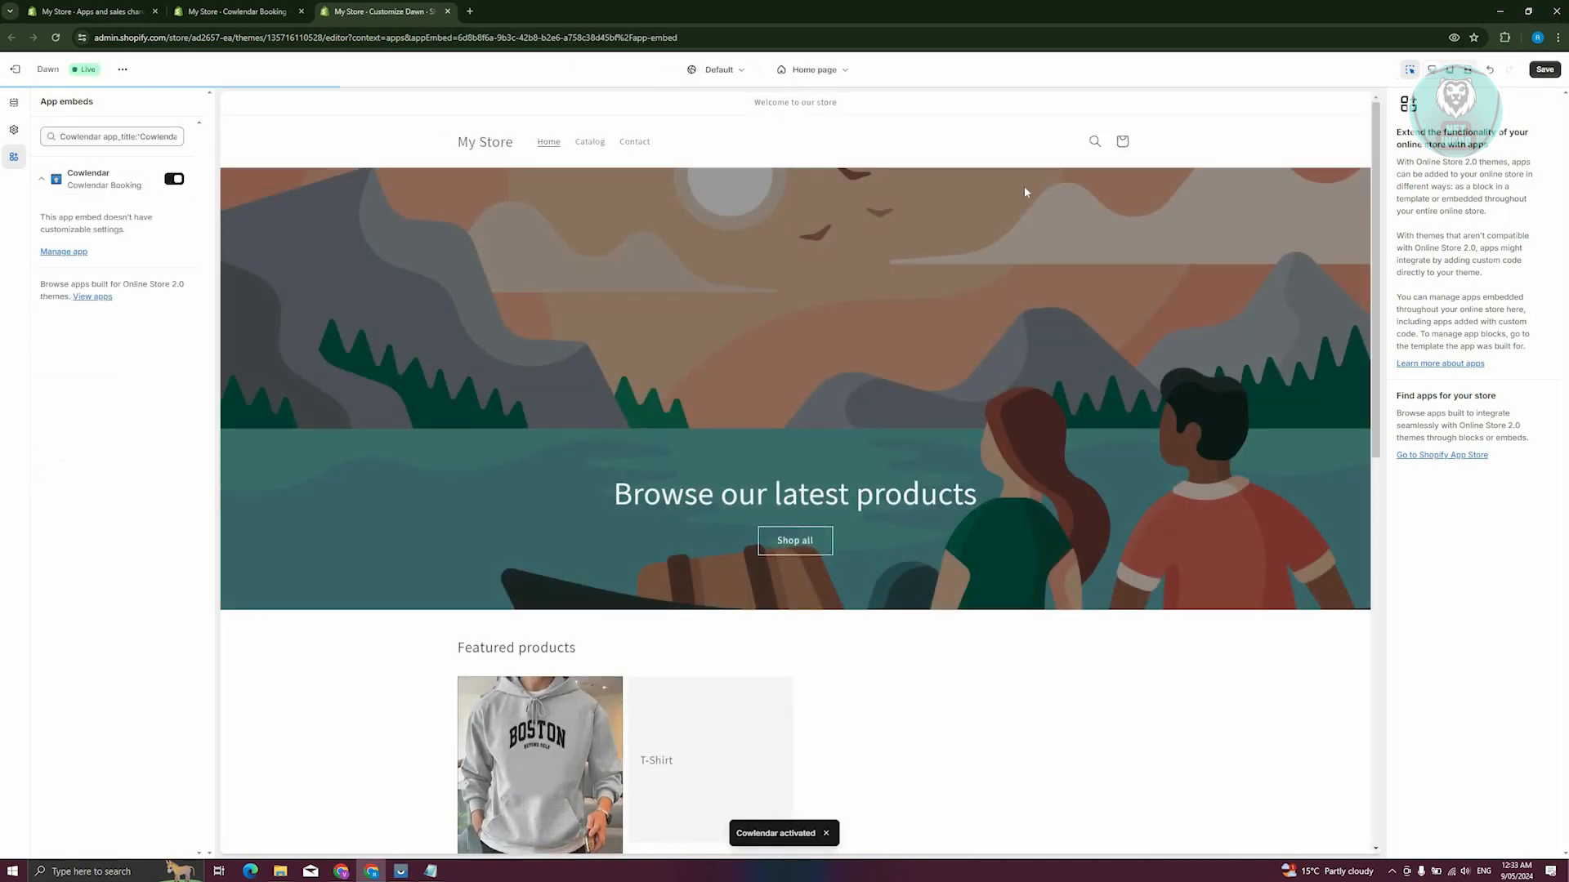
left_click(1543, 71)
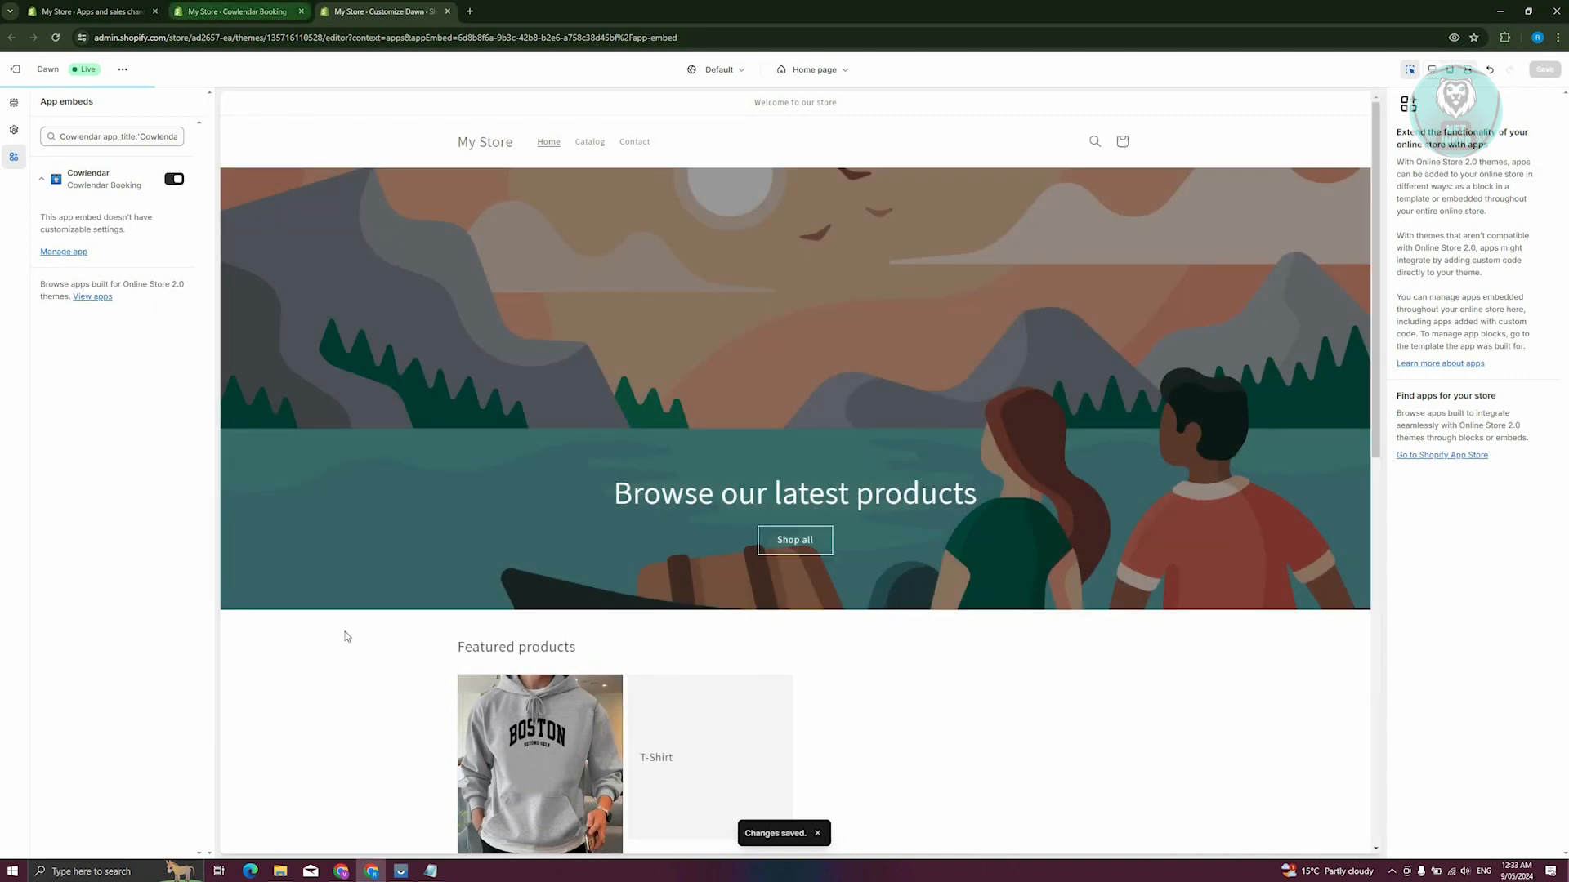
Return to the Cowlendar onboarding, choose the FREE plan and accept English (US) as the store language
left_click(234, 12)
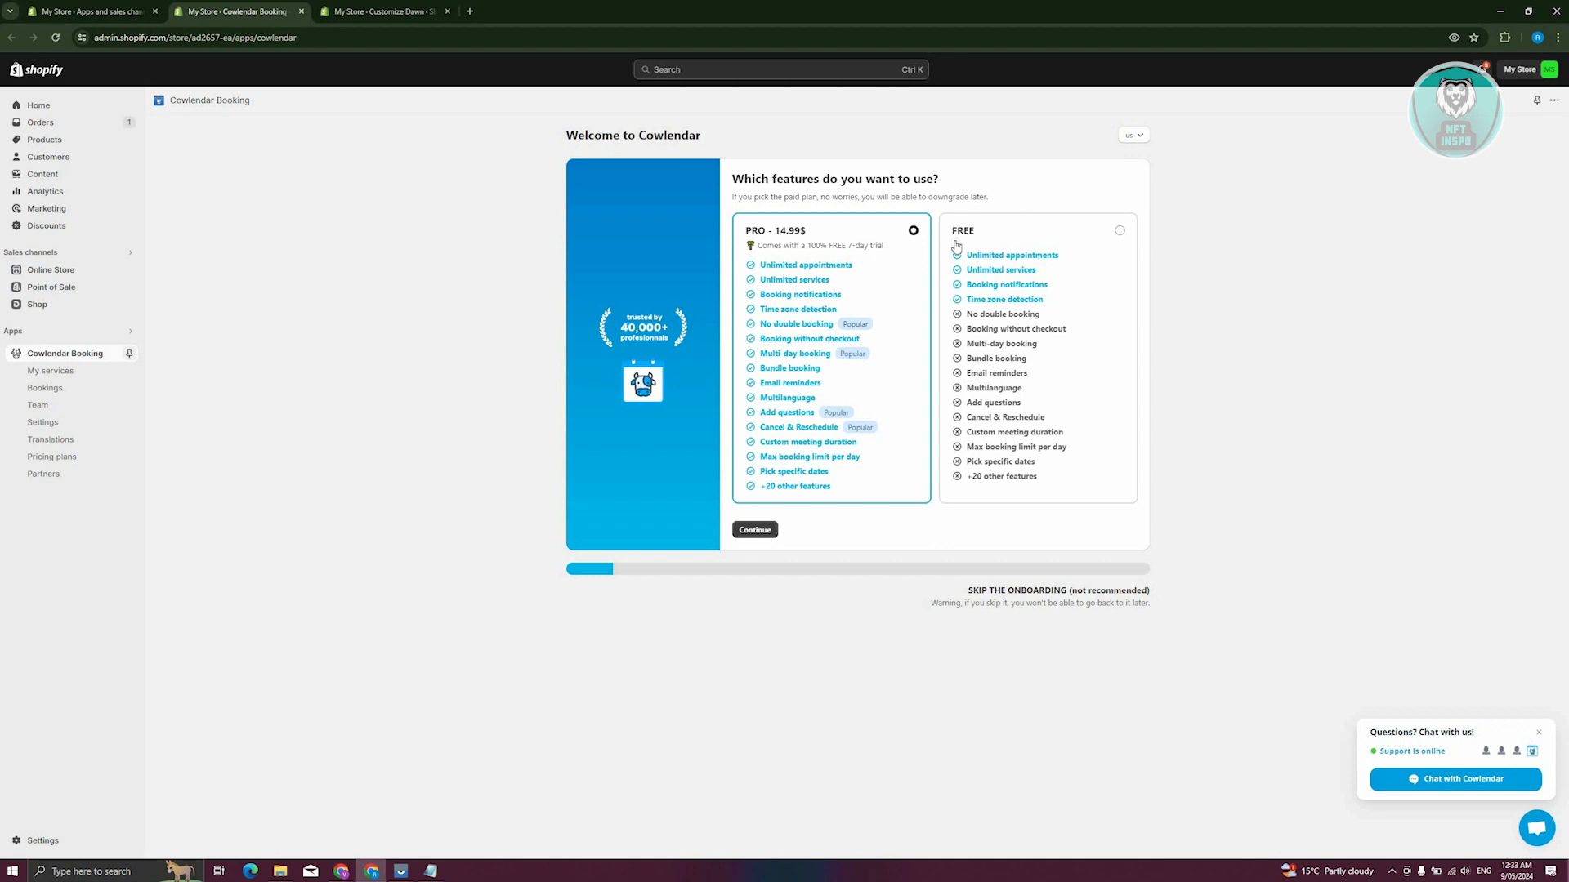
left_click(1026, 426)
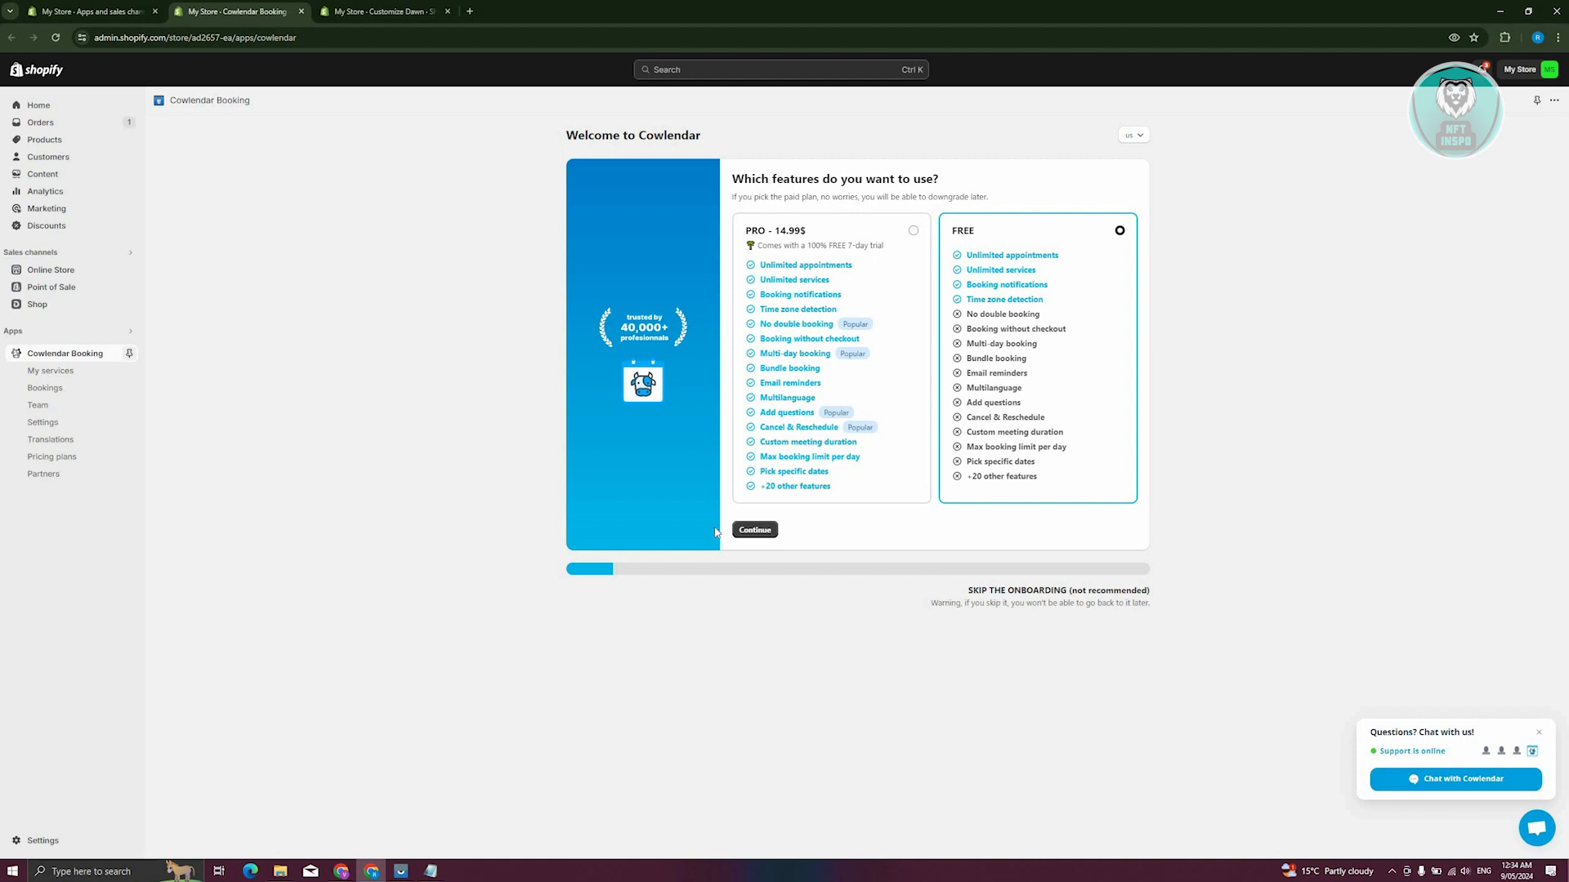
left_click(755, 531)
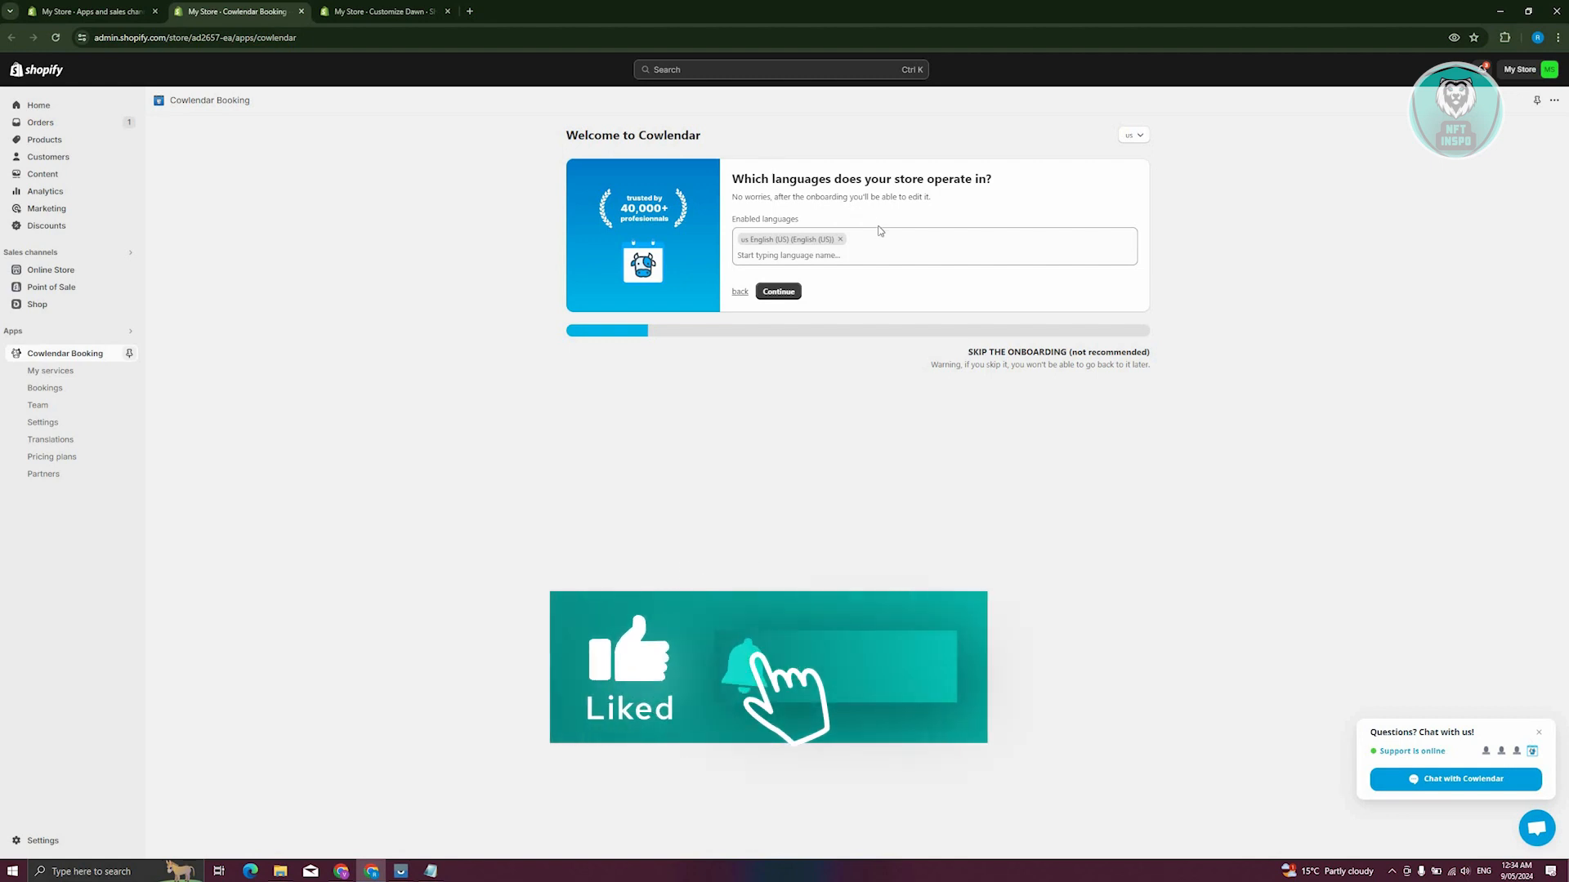
left_click(780, 292)
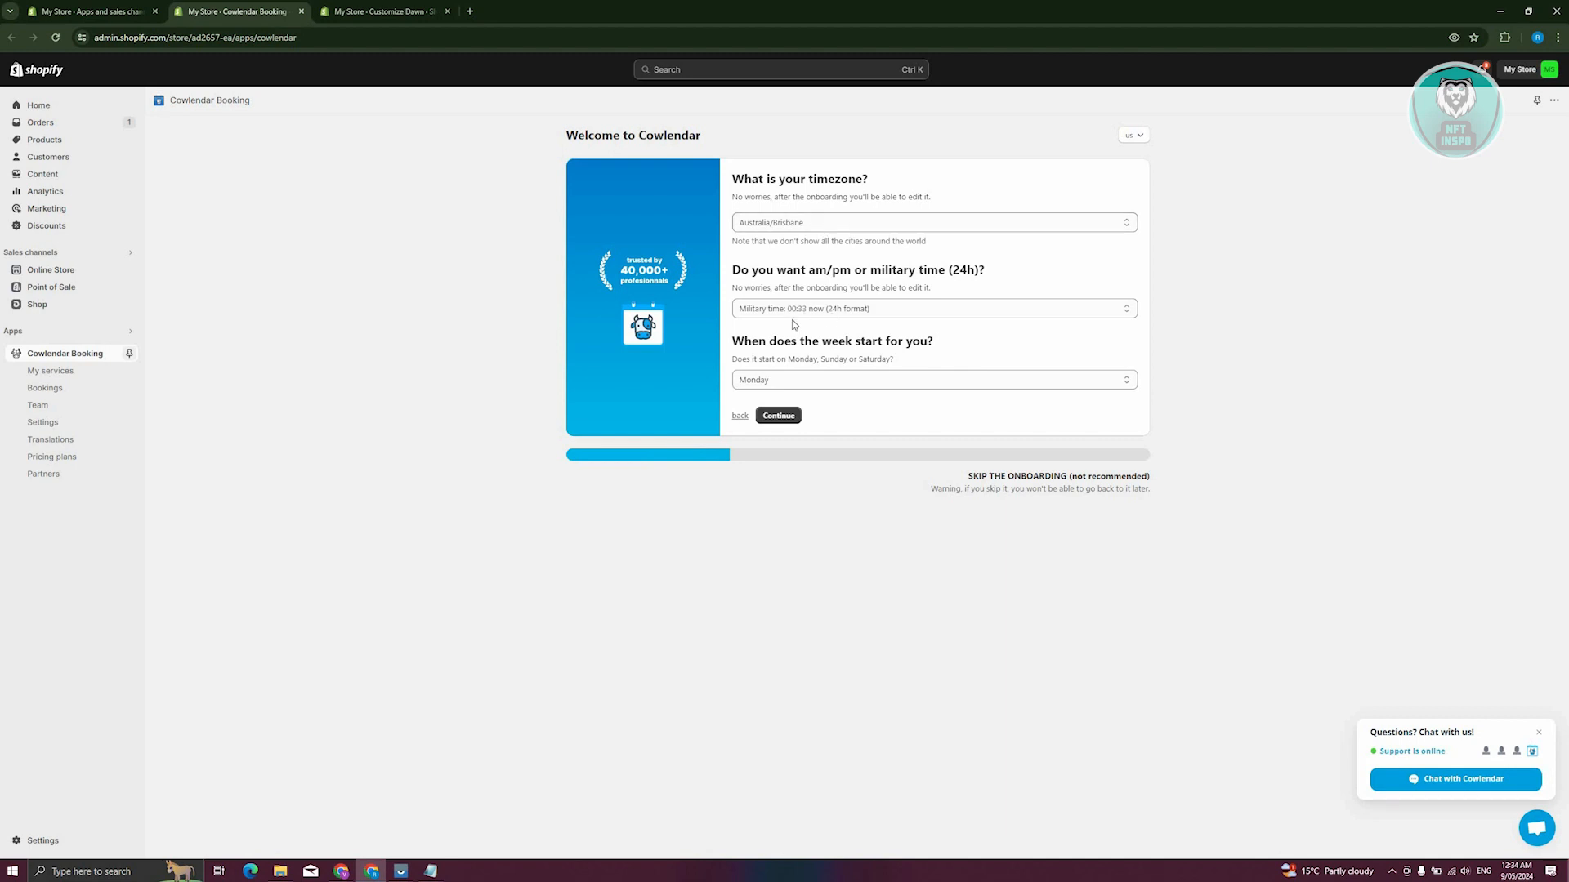
Accept the default time settings, the under-24-hour appointment service type and the "Paid on Shopify" pricing option
left_click(787, 418)
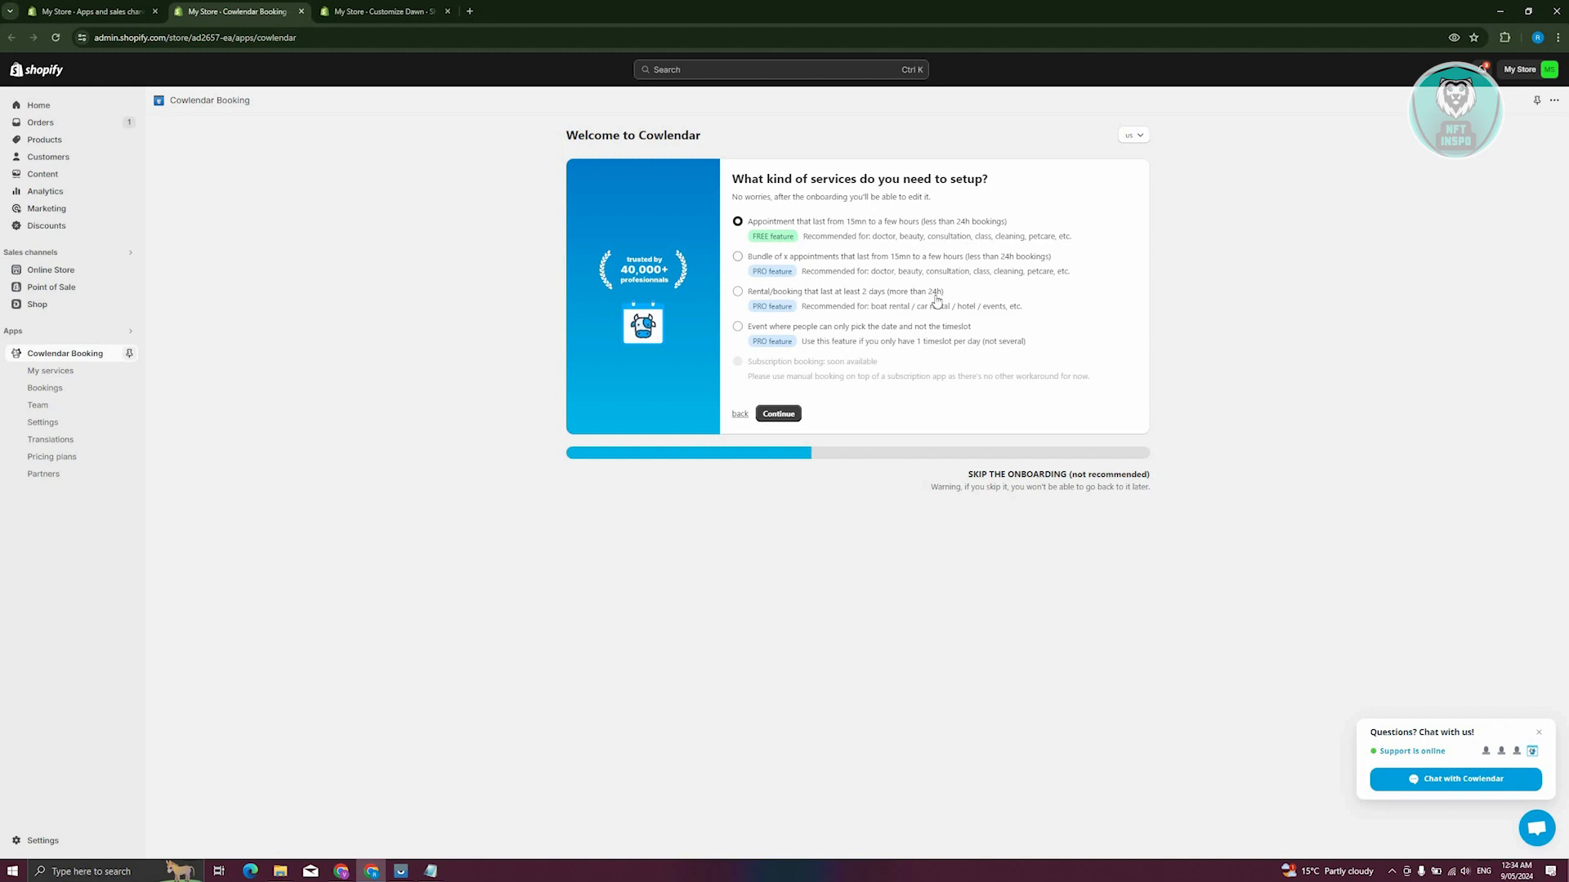
left_click(792, 415)
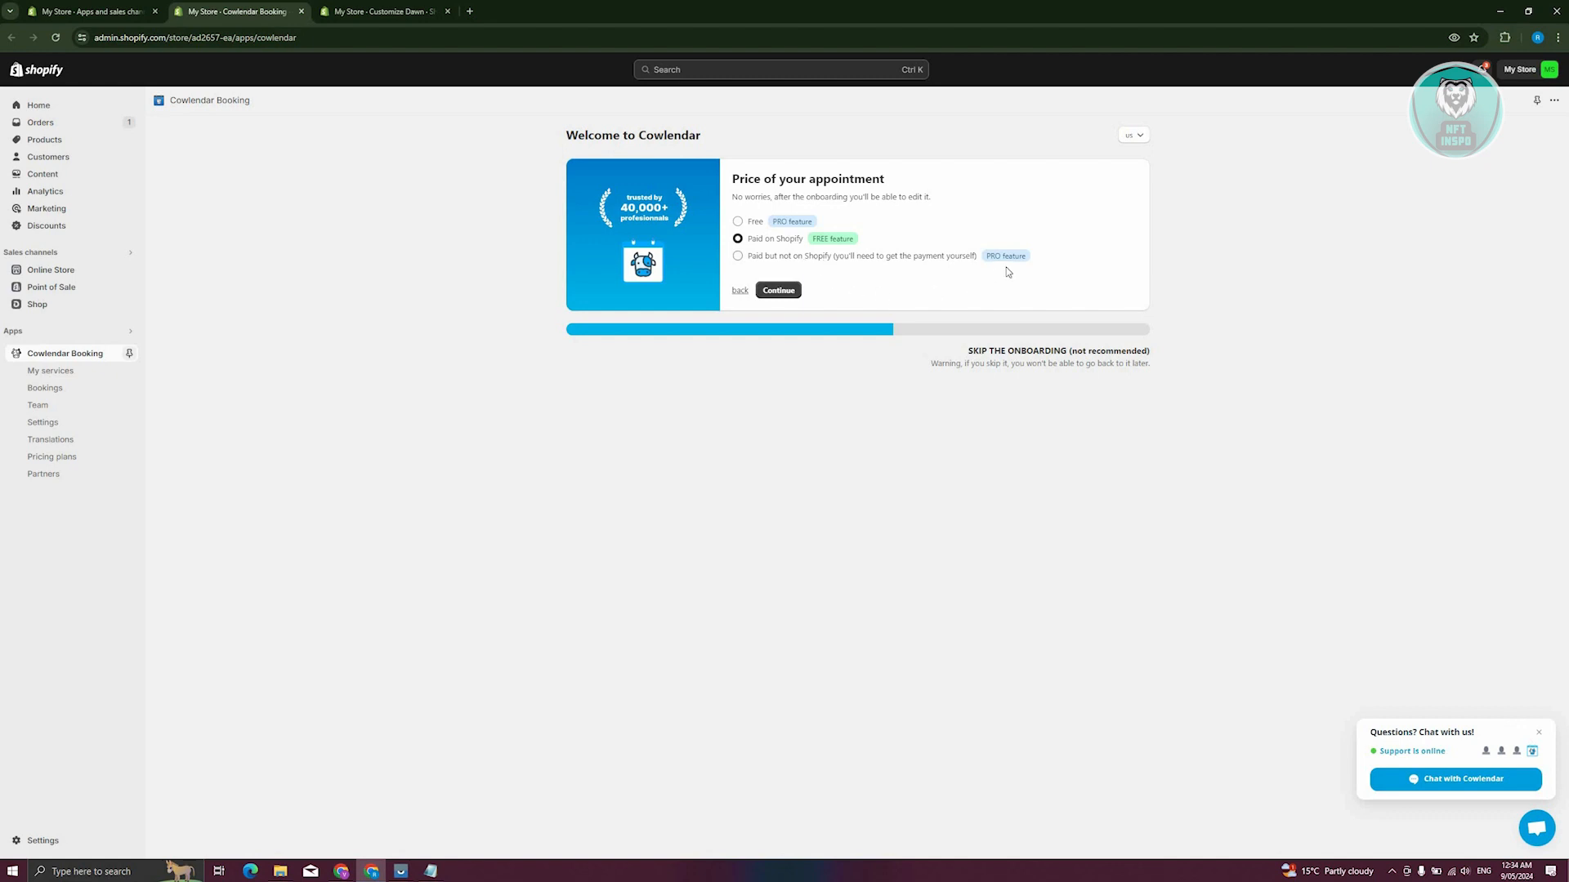
left_click(779, 291)
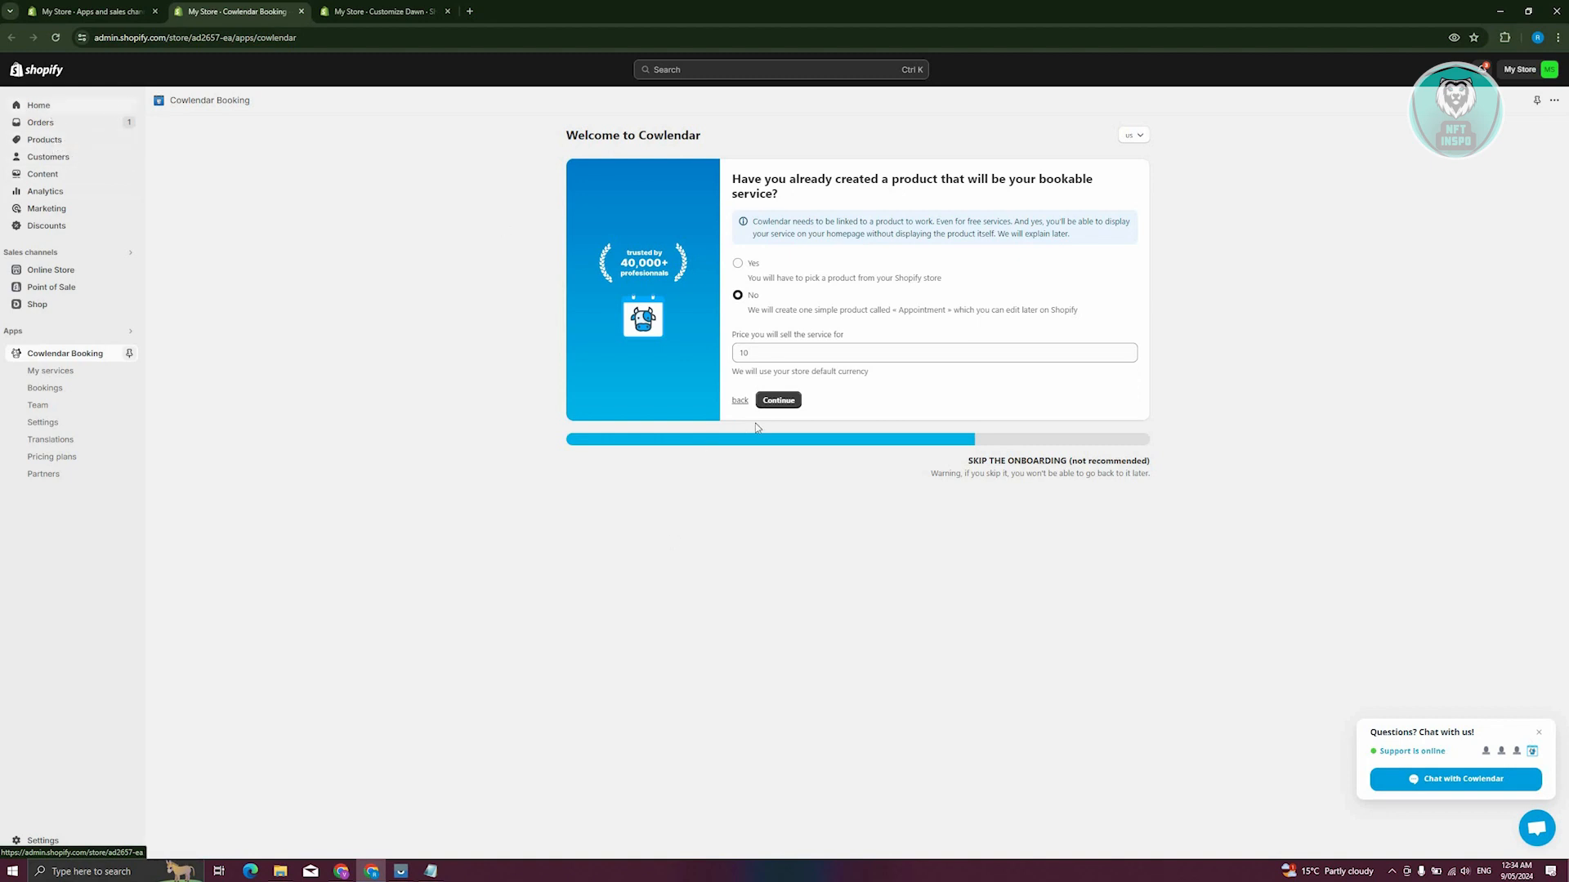
Indicate that a bookable product already exists, link the T-Shirt product and continue to the availability setup
left_click(739, 264)
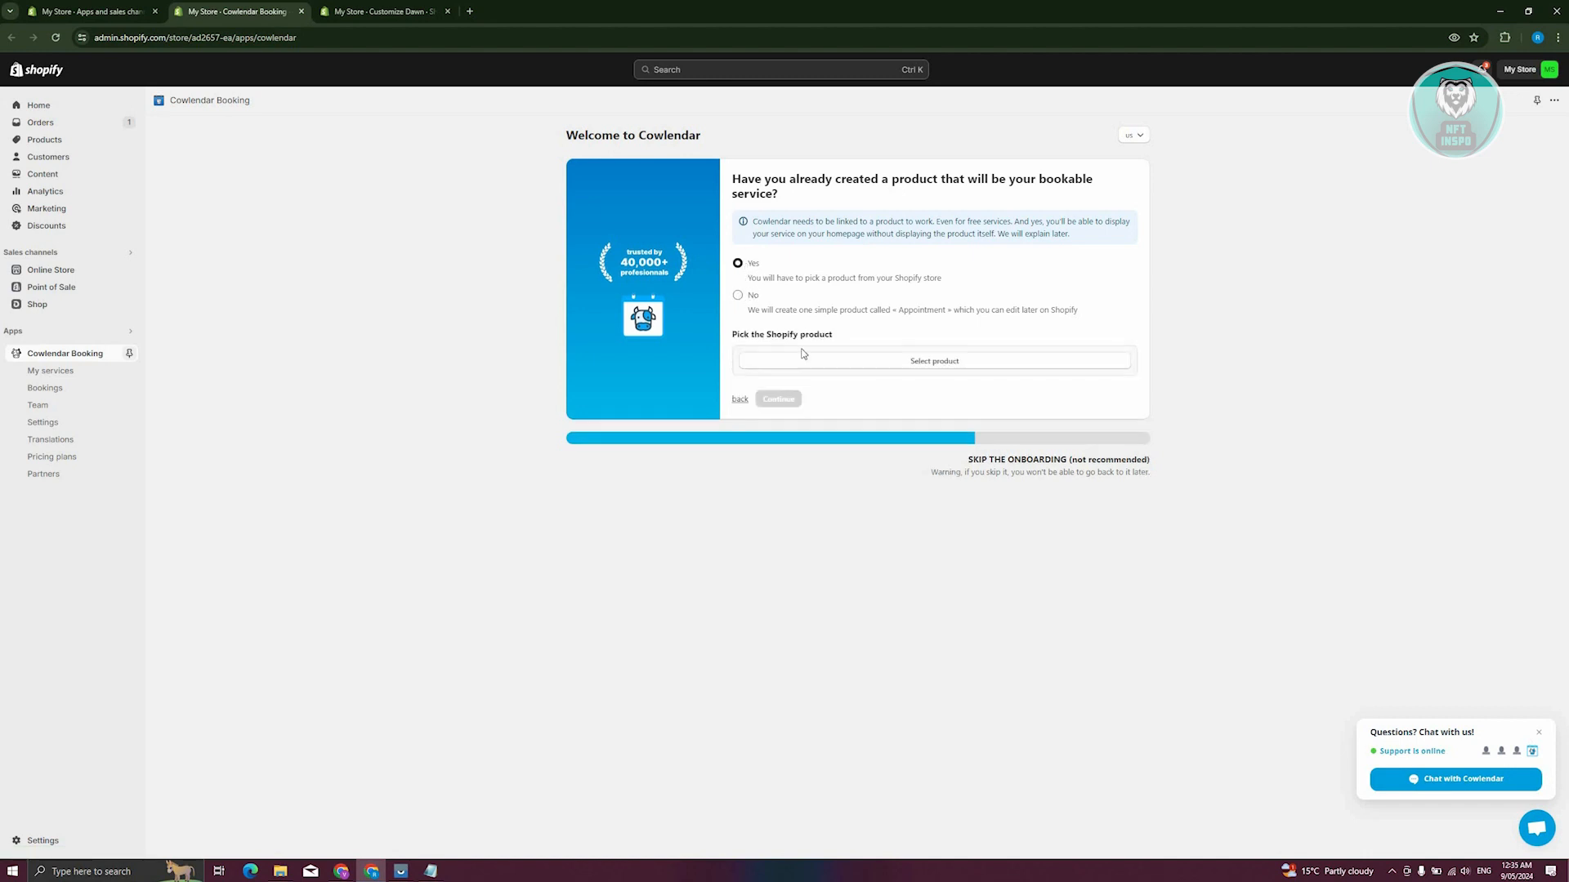
left_click(861, 356)
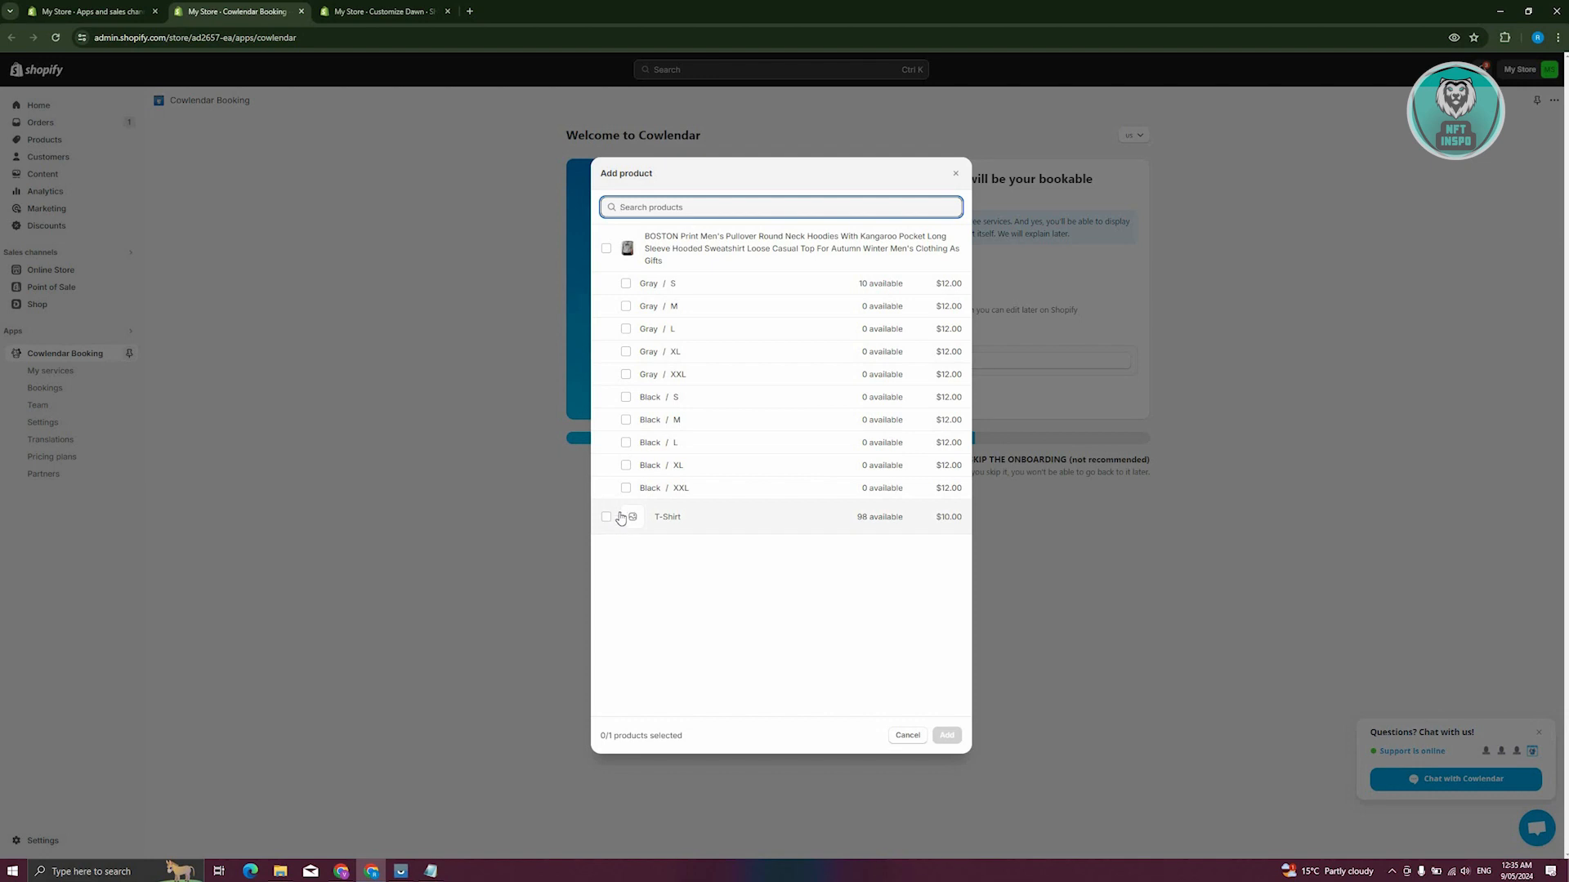
left_click(621, 518)
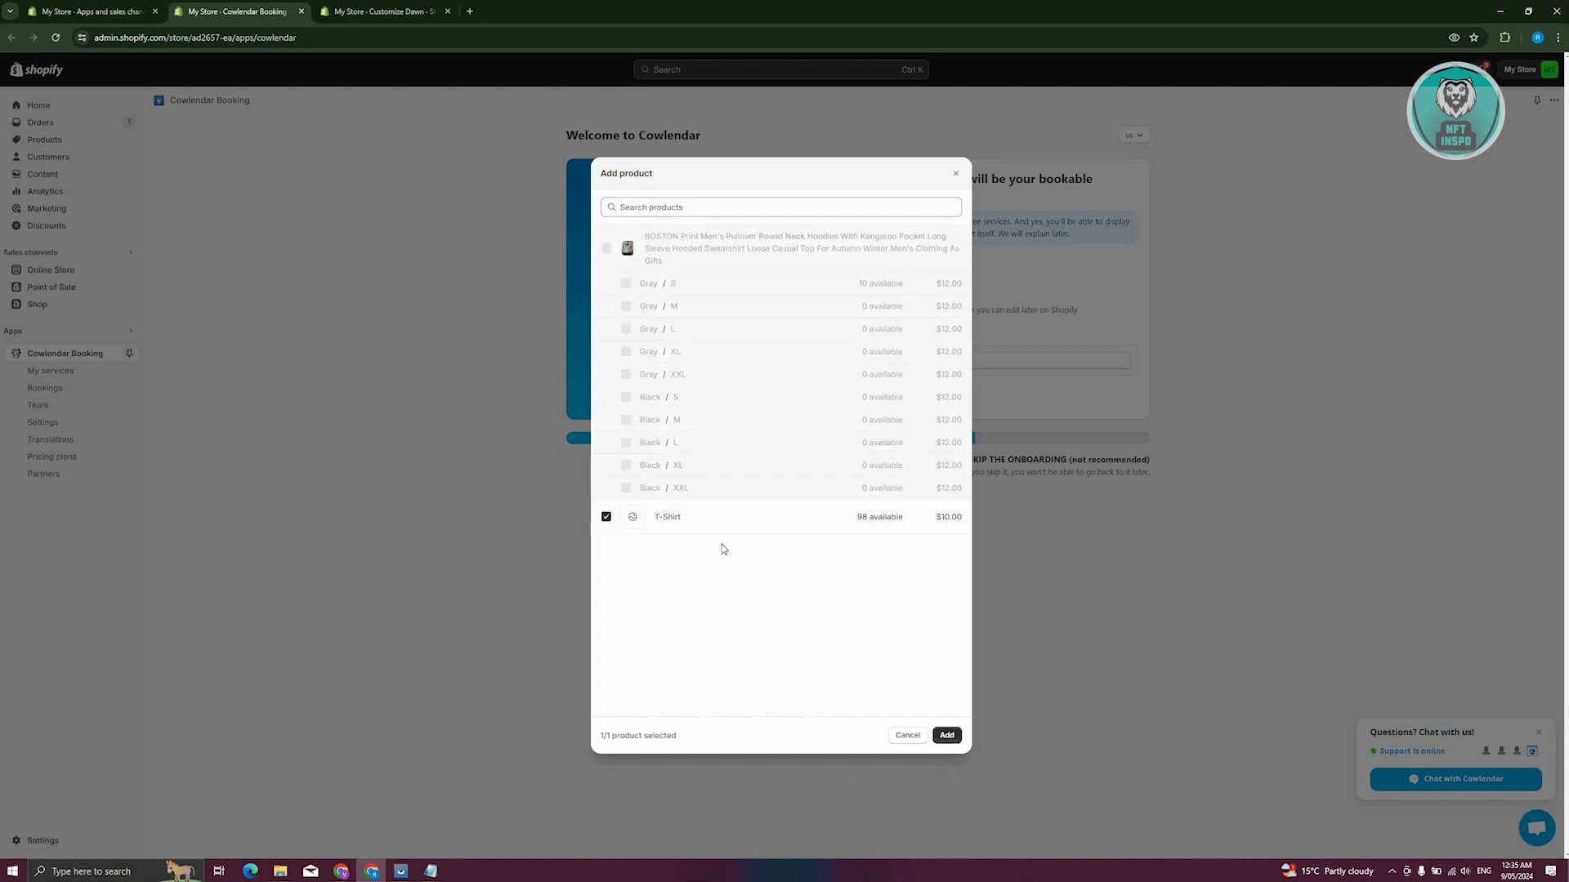
left_click(944, 736)
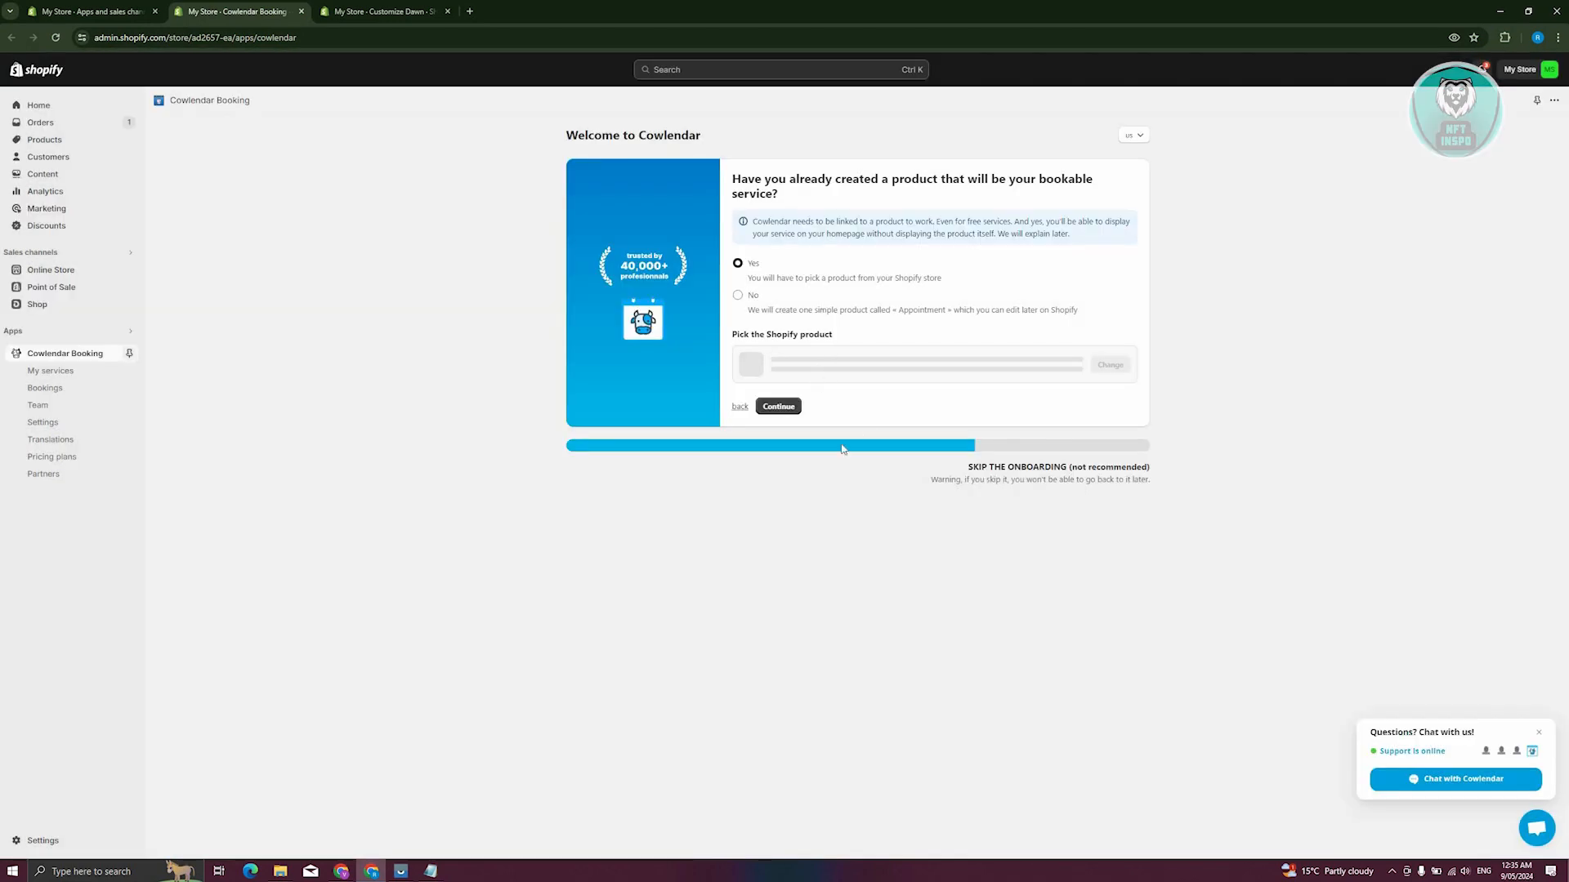
left_click(789, 409)
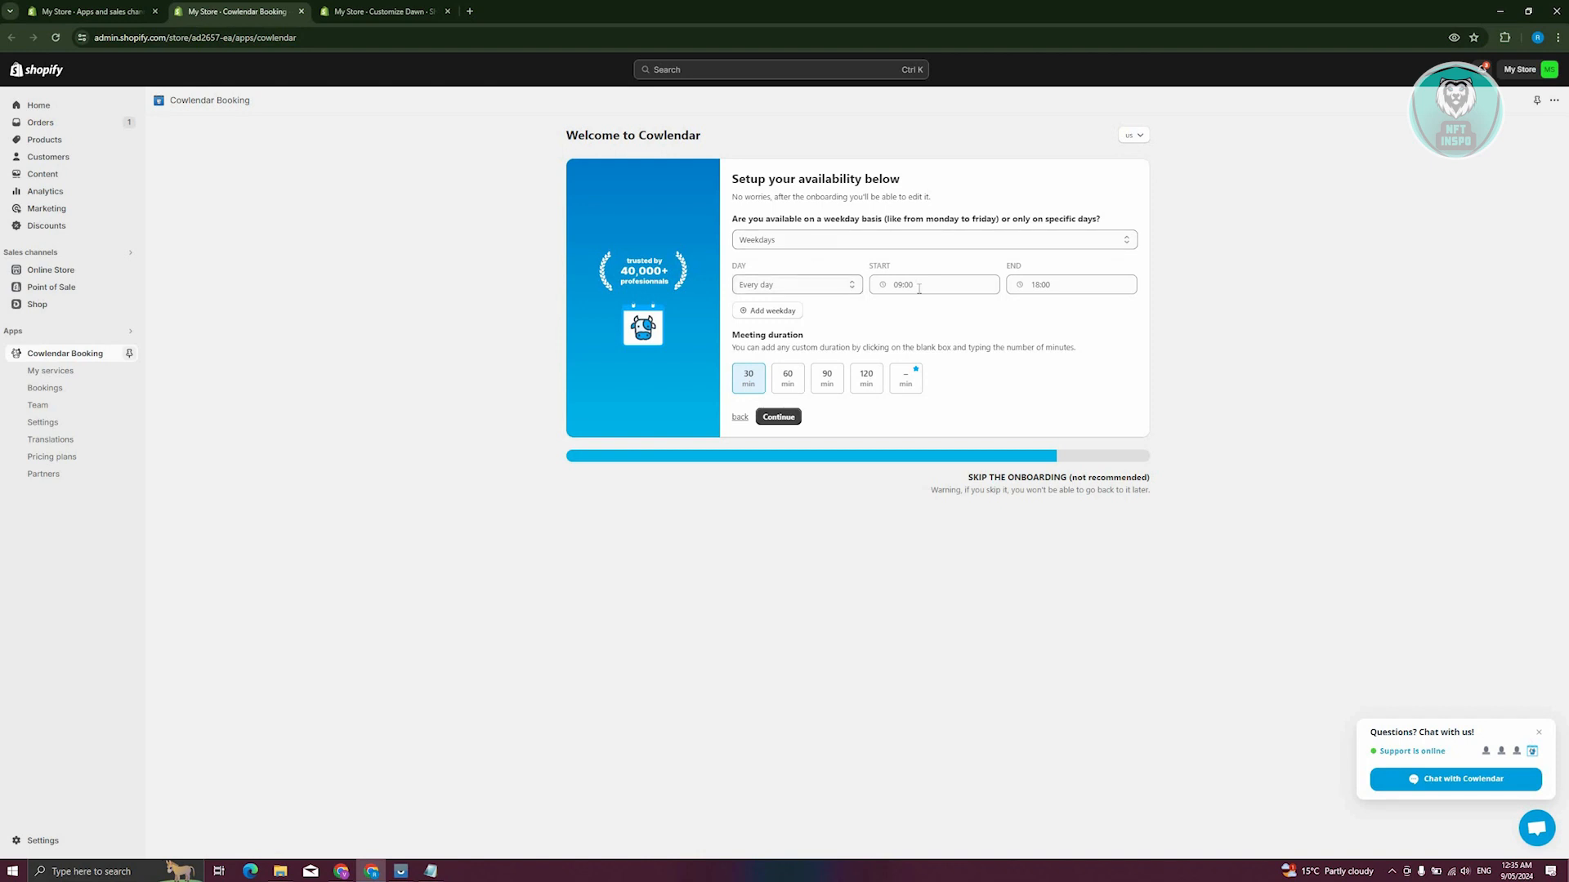
Set the every-day availability to end at 09:30
left_click(961, 286)
left_click(1062, 286)
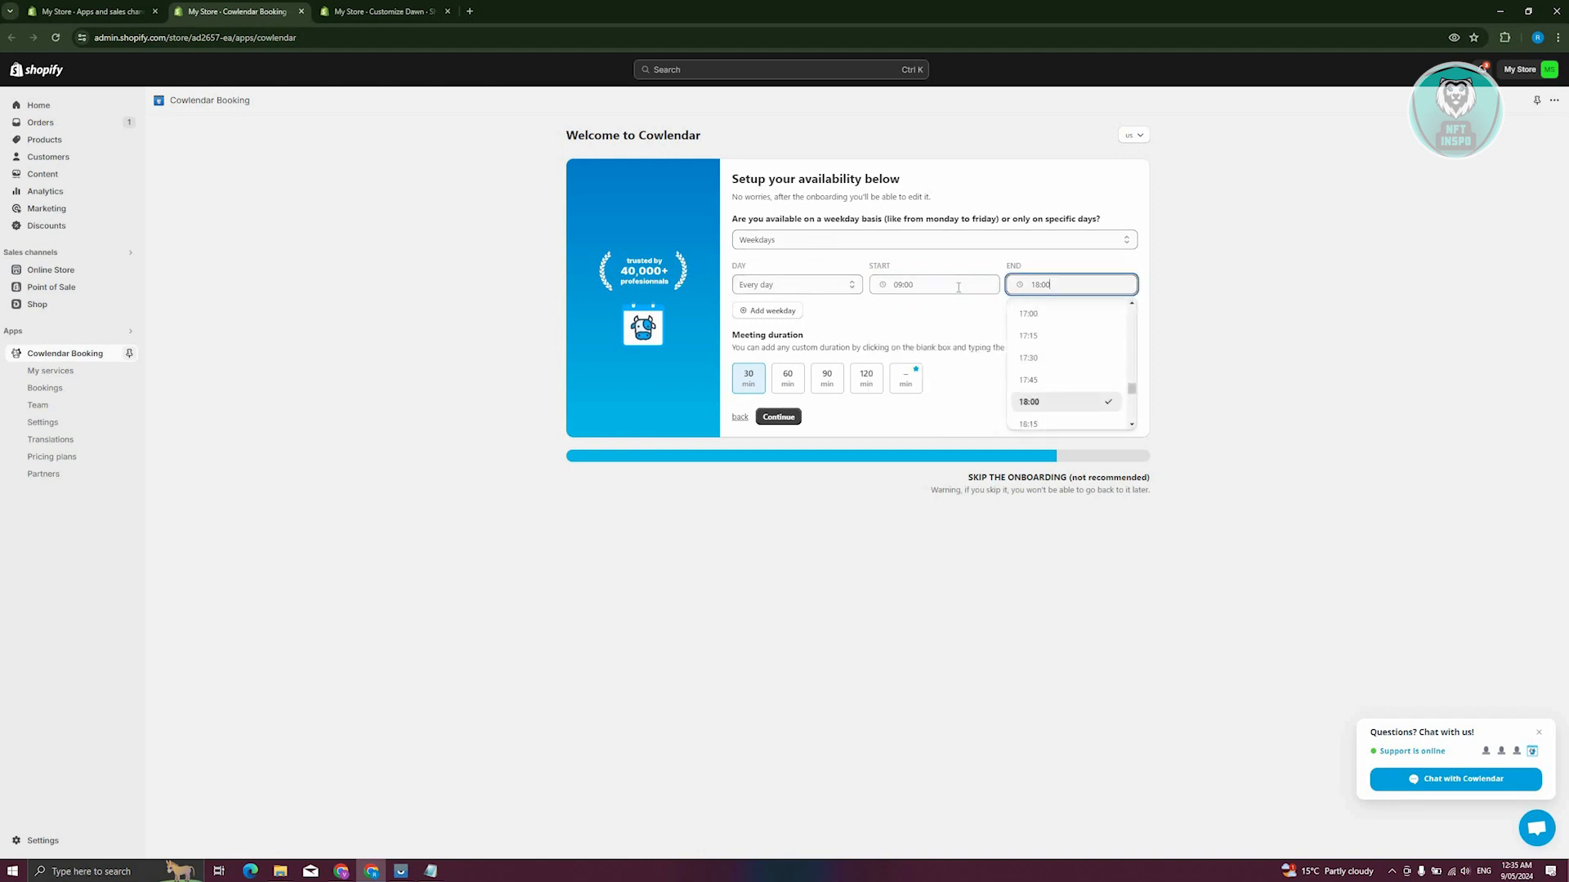
left_click(982, 283)
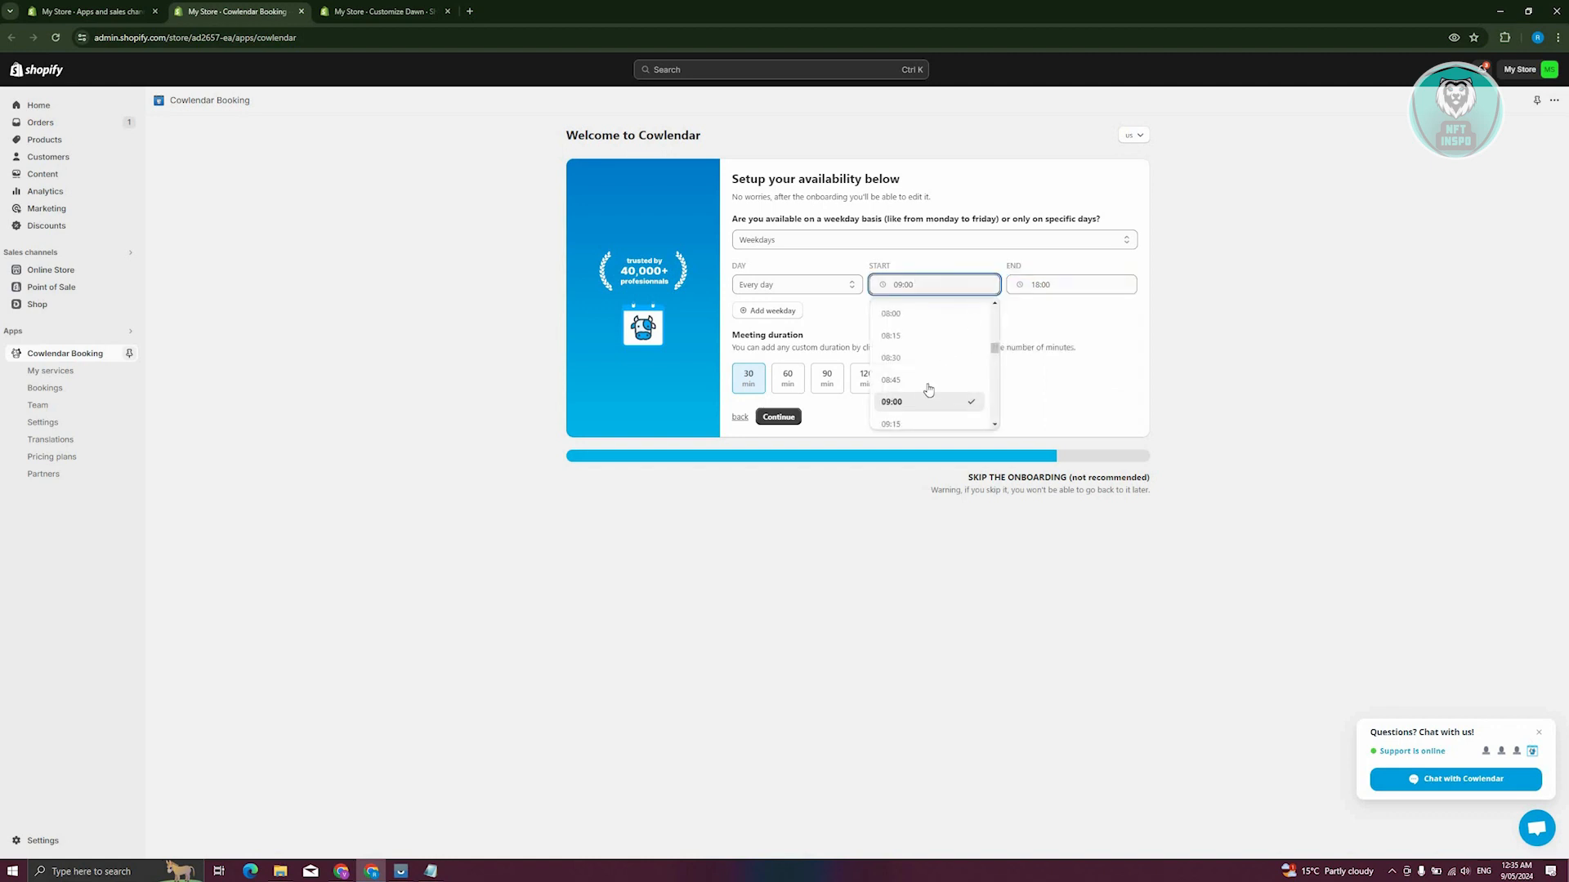
left_click(916, 300)
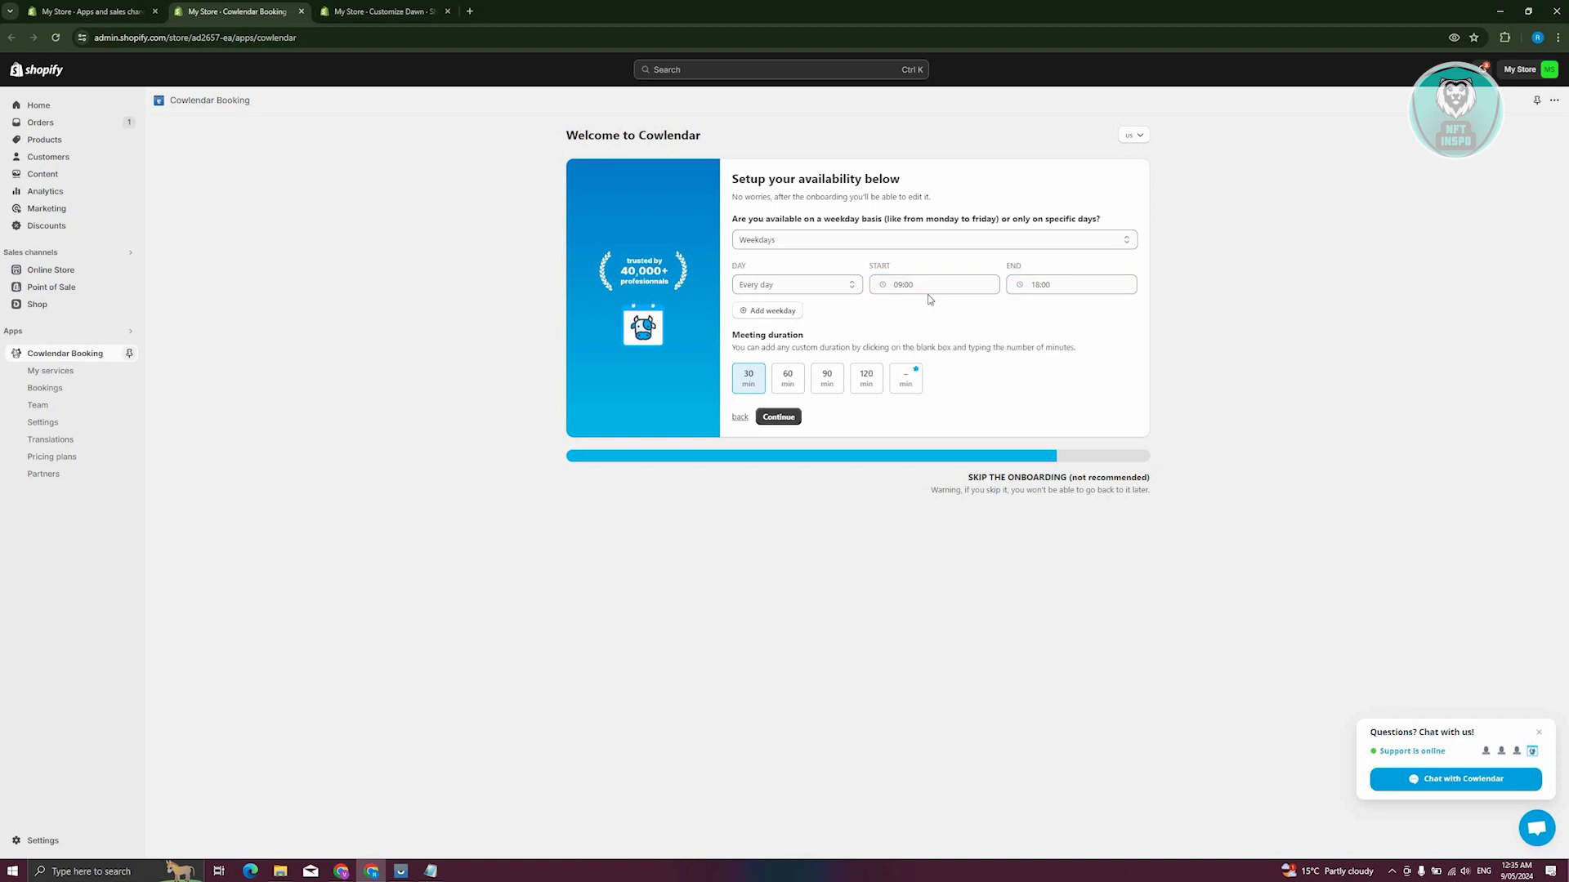
left_click(1062, 284)
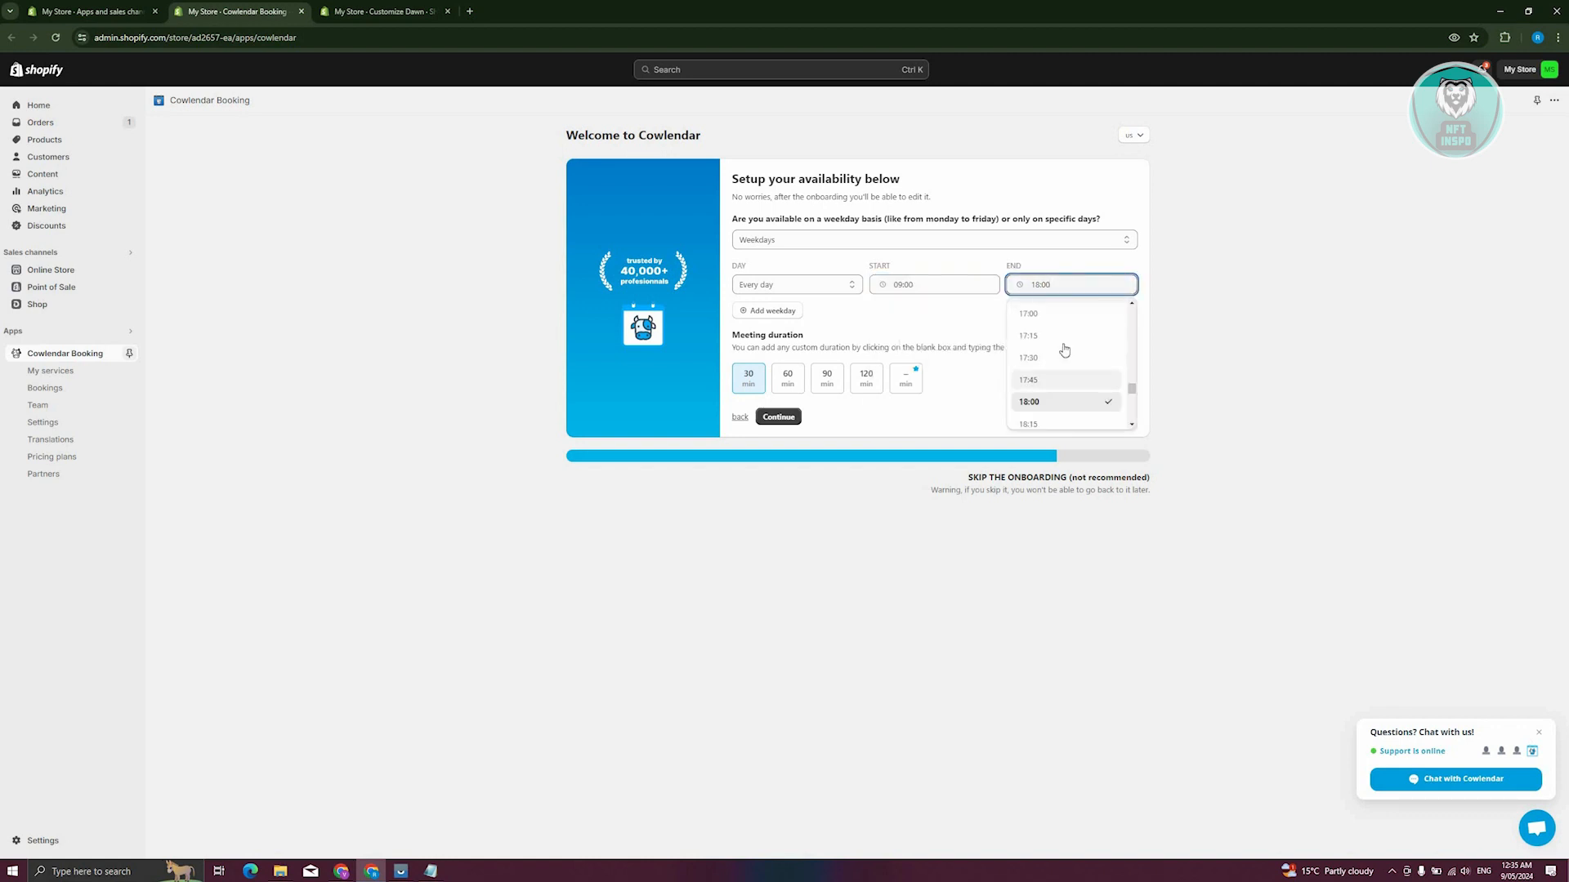
scroll(1062, 354, "up", 10)
scroll(1062, 354, "up", 1)
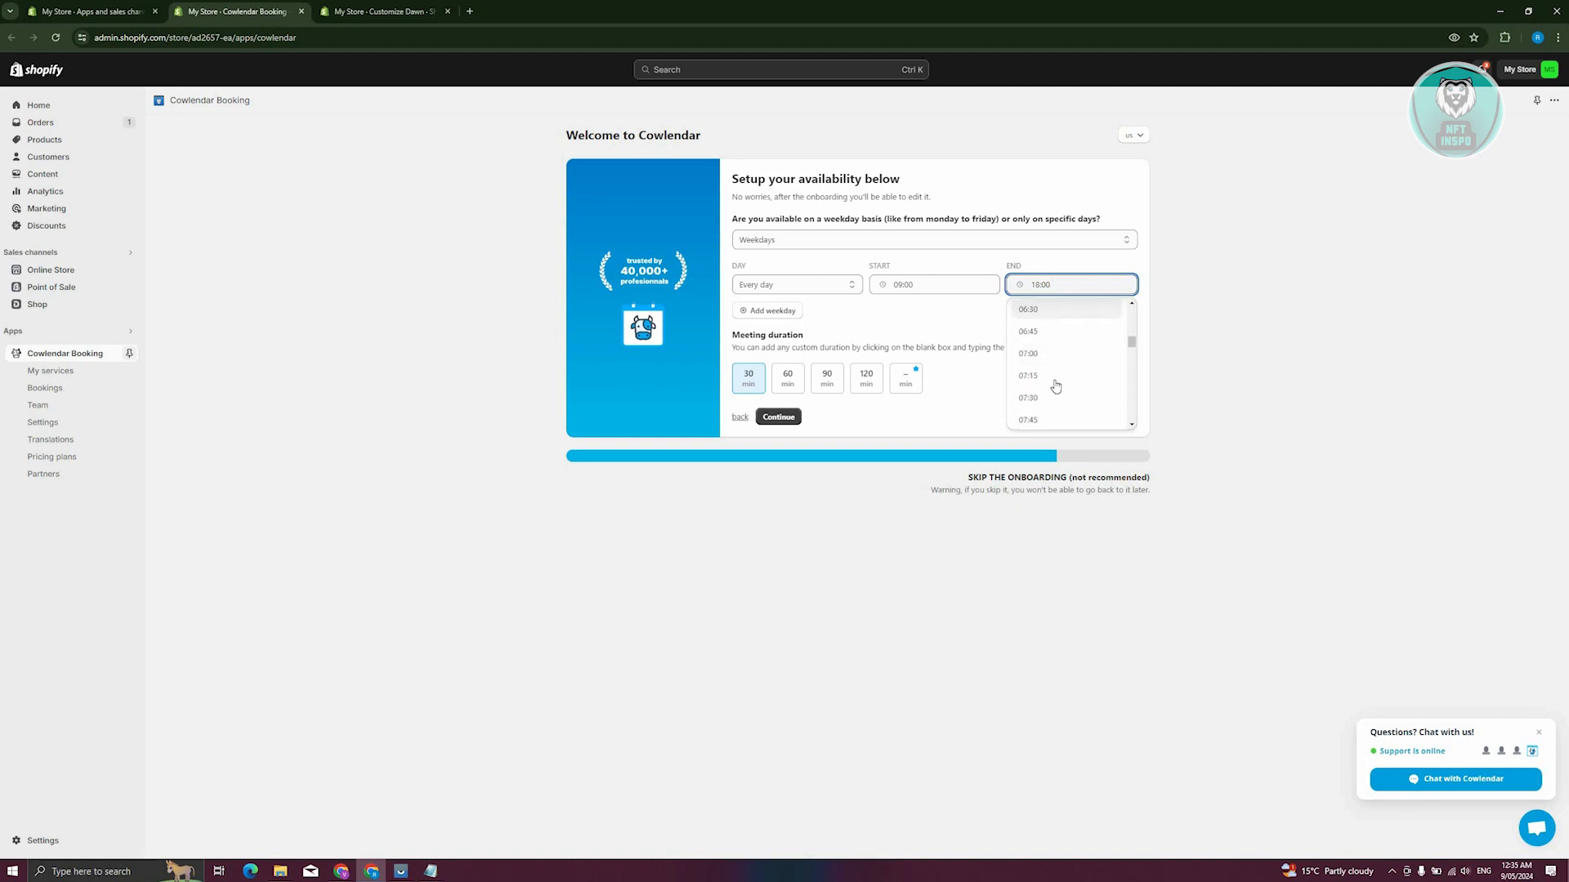
scroll(1055, 386, "down", 2)
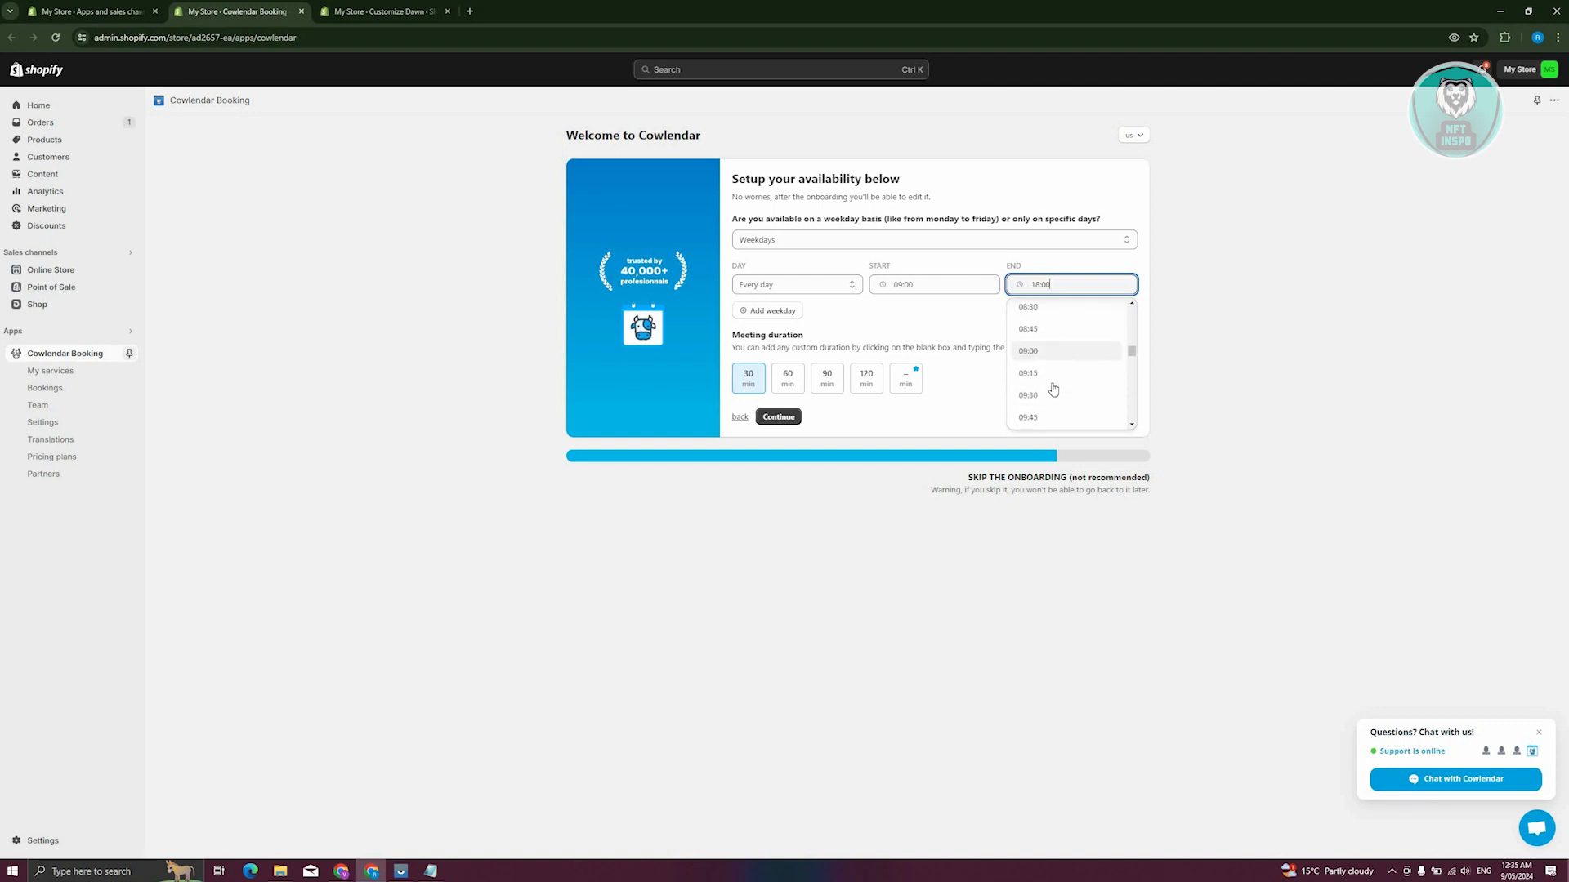
left_click(1022, 387)
left_click(788, 379)
left_click(776, 384)
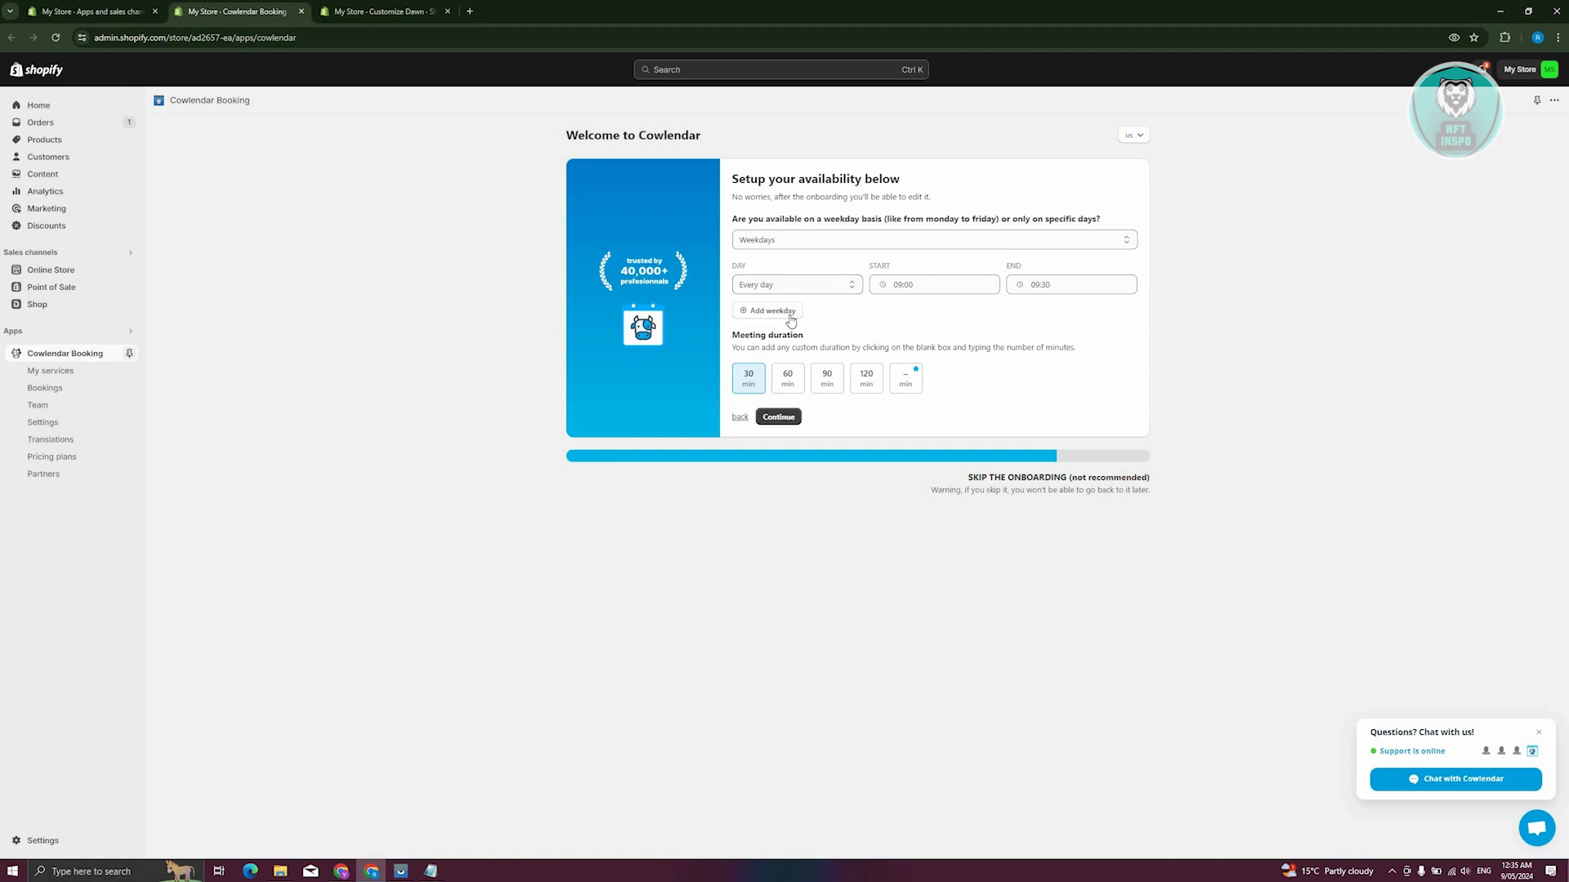
left_click(776, 421)
Set the every-day availability to end at 18:00 and continue with the 30-minute meeting duration
left_click(1086, 285)
scroll(1054, 343, "down", 5)
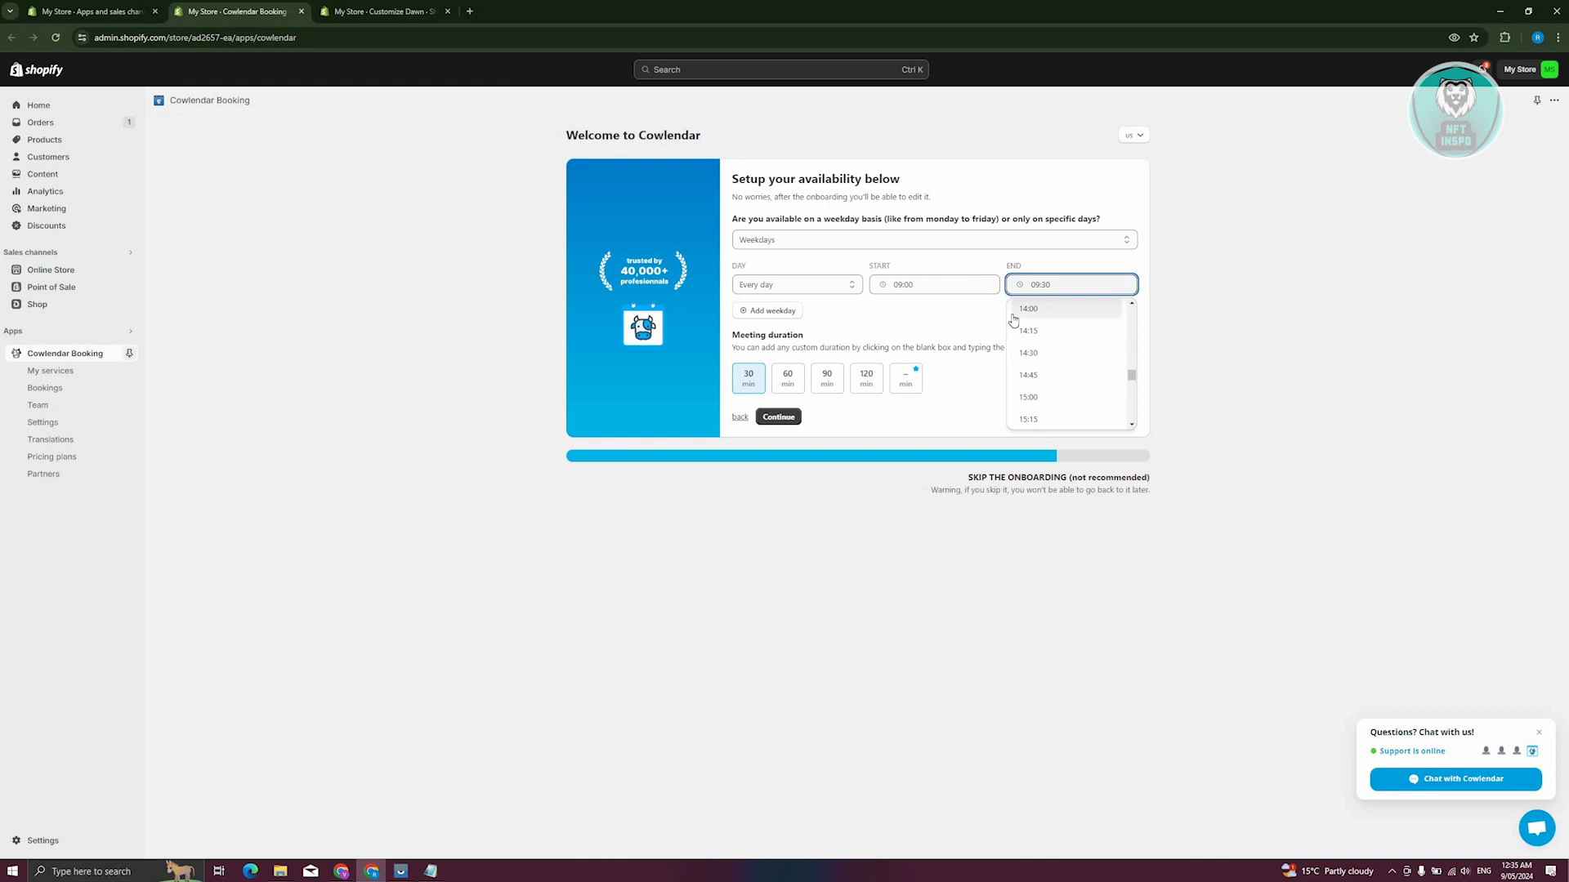
scroll(1075, 391, "down", 6)
scroll(1062, 380, "up", 2)
scroll(1042, 363, "up", 1)
left_click(1036, 356)
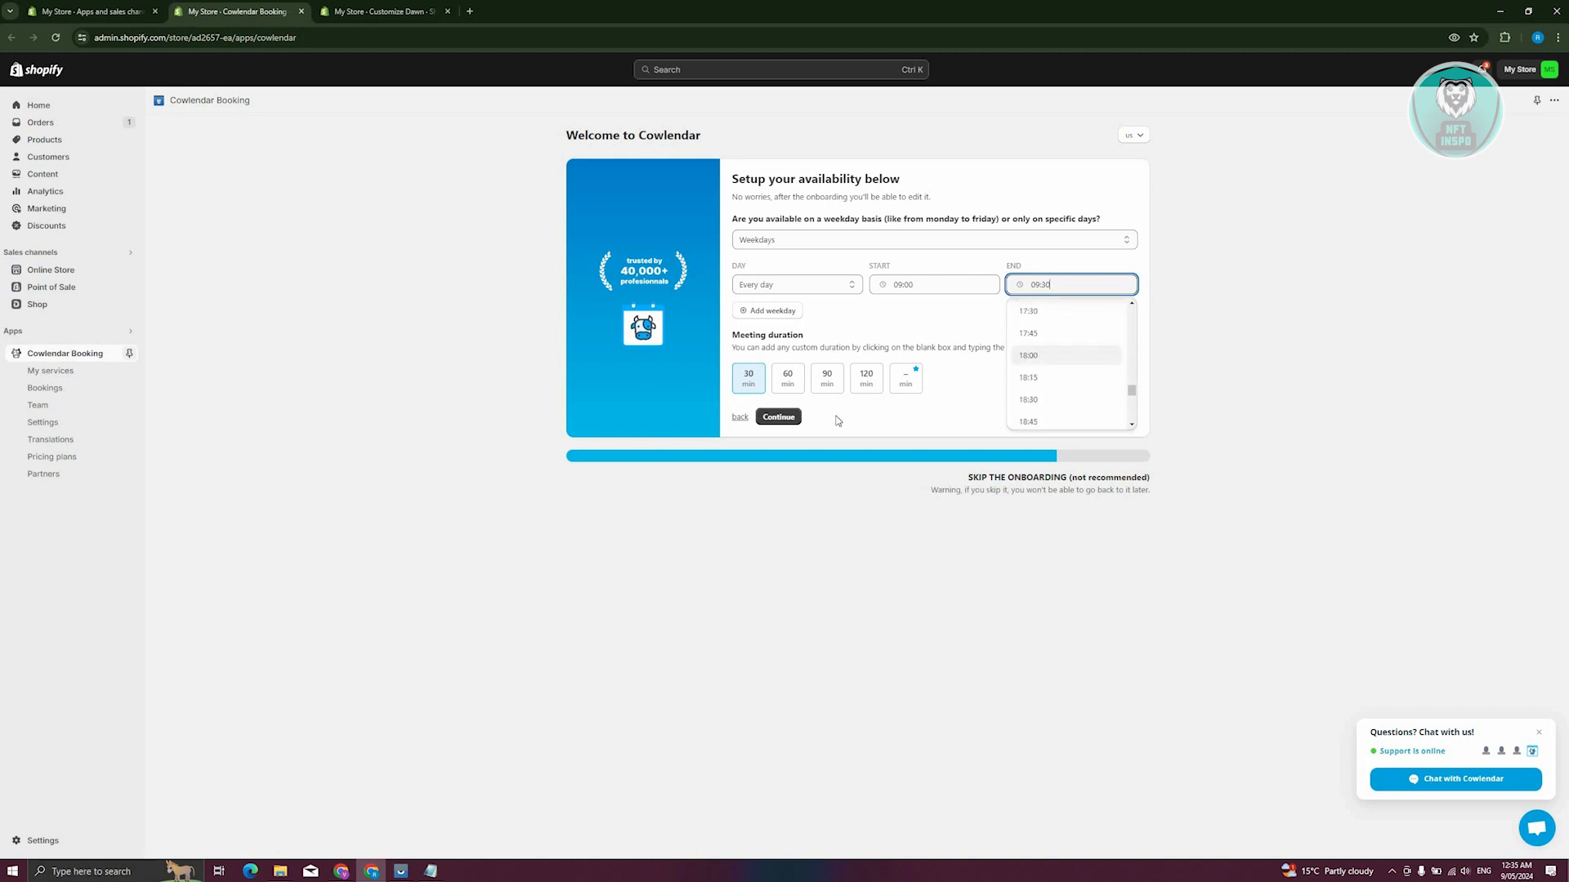
left_click(781, 418)
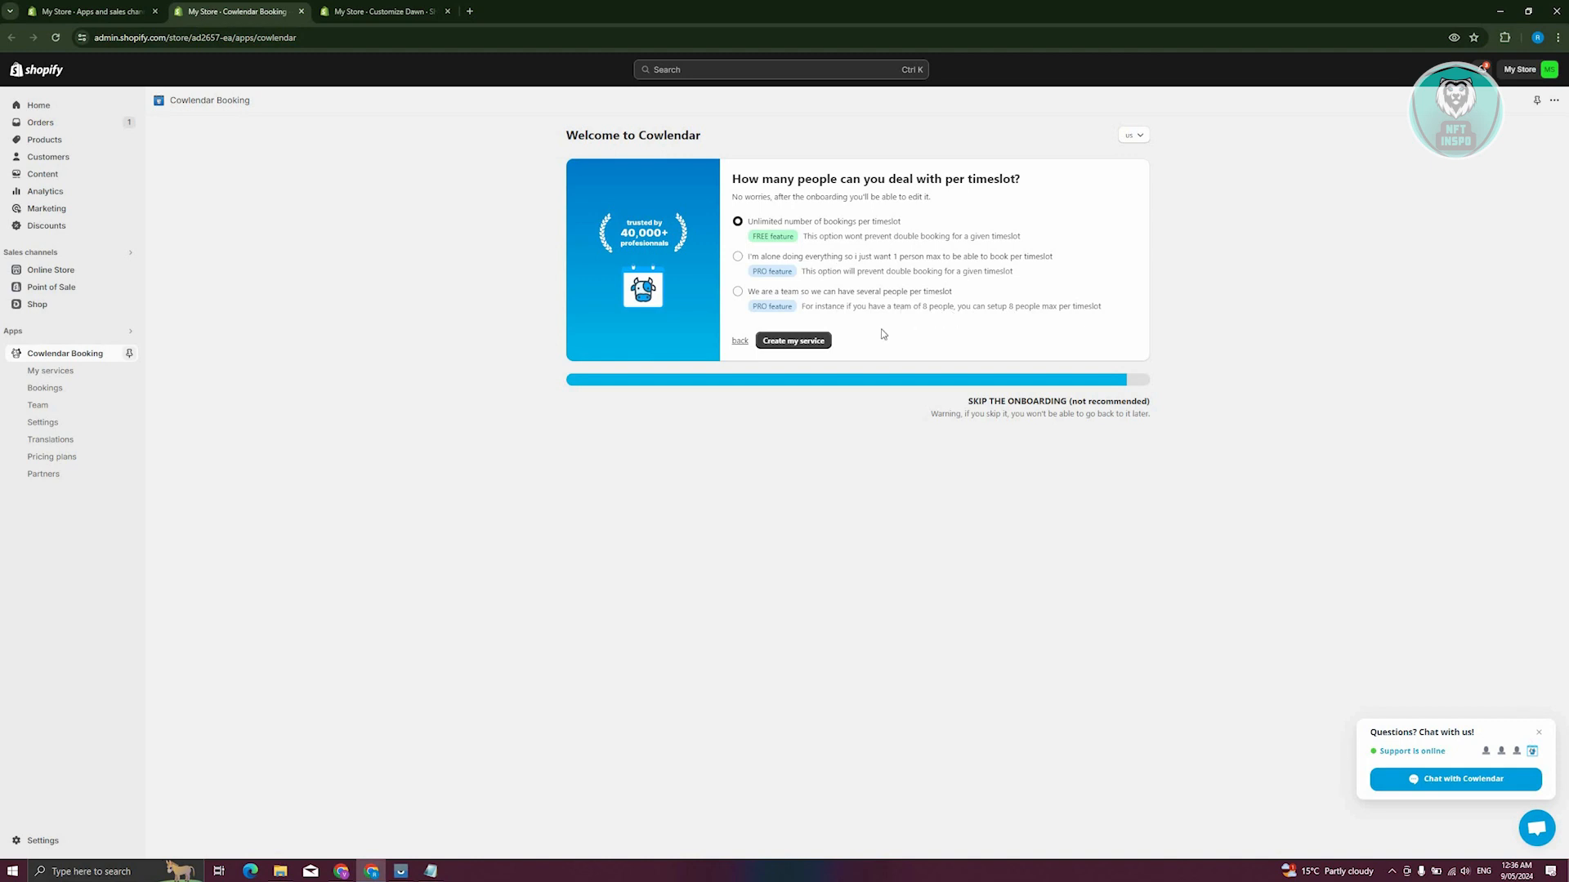
Create the service with unlimited bookings per timeslot and review its bookable time slots on the storefront
left_click(825, 341)
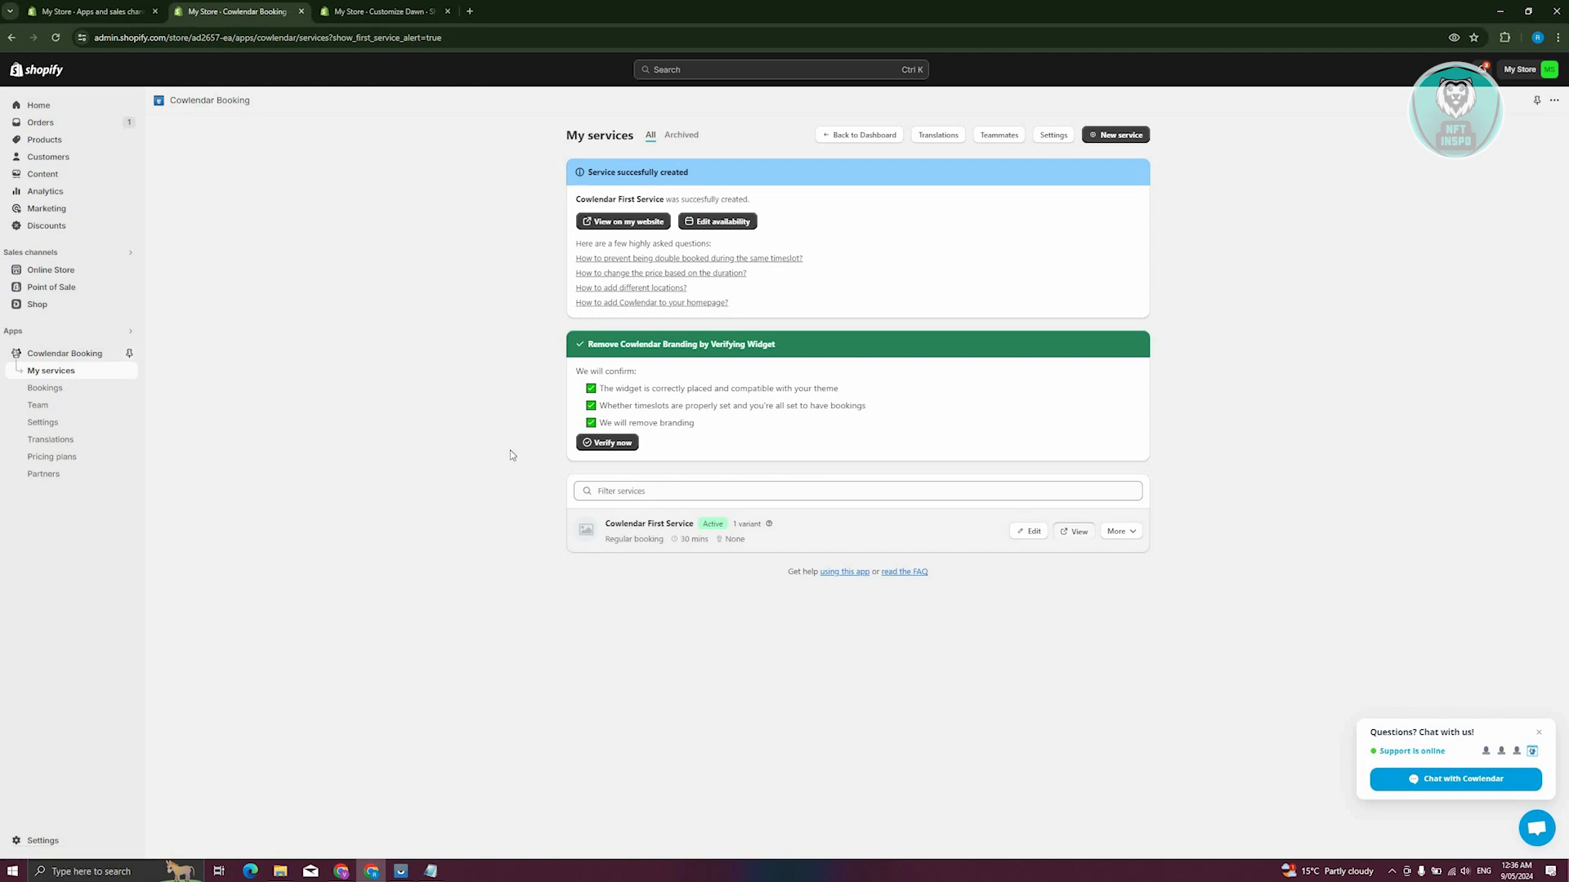
left_click(1074, 532)
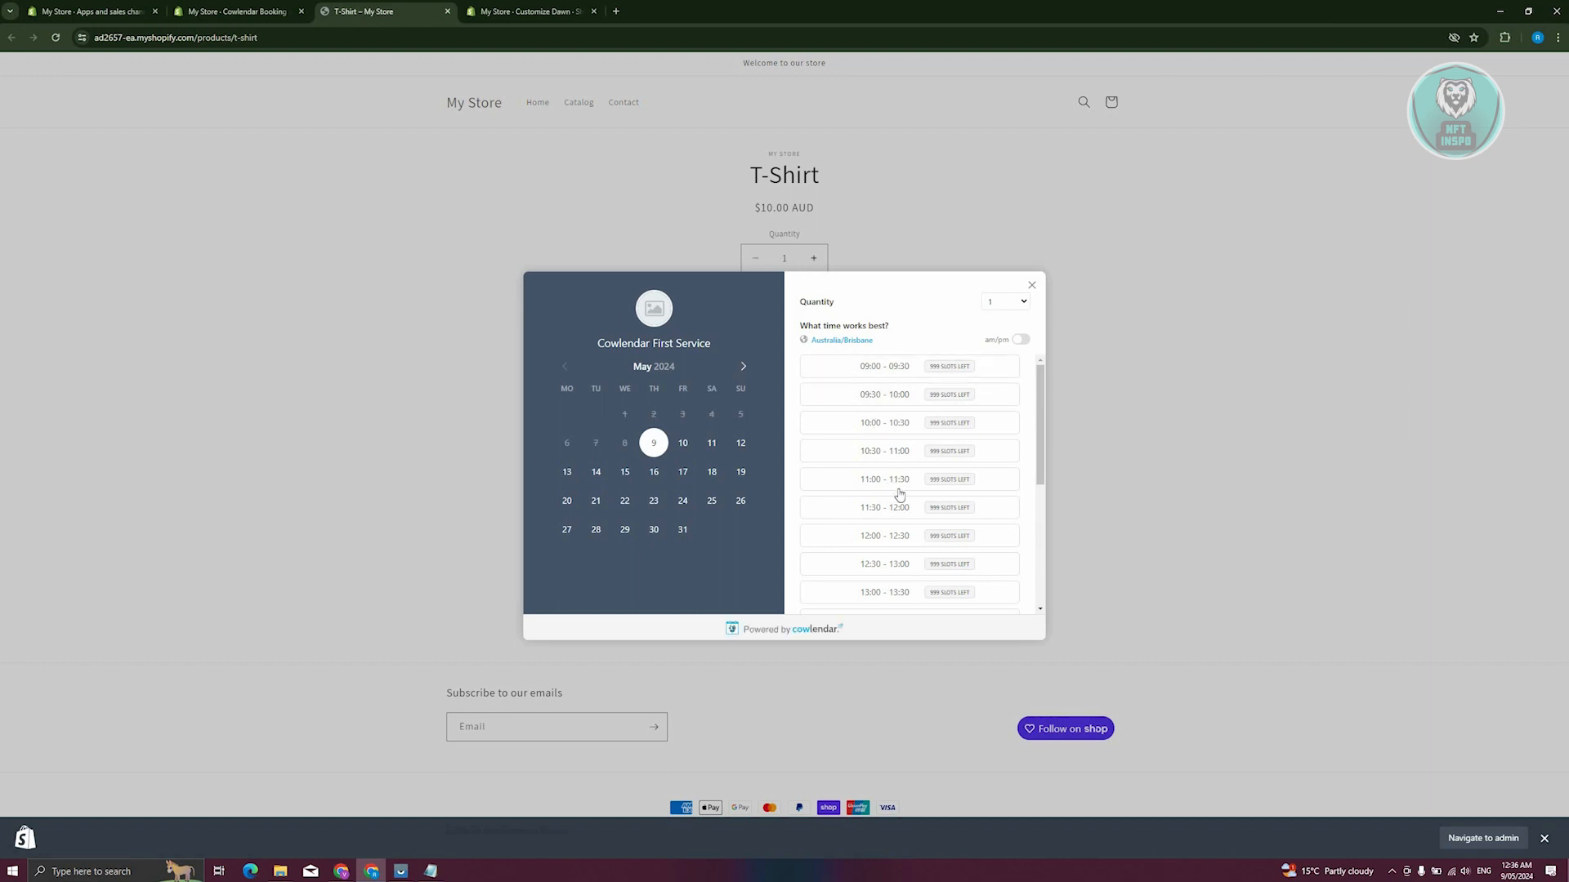
scroll(899, 487, "down", 2)
scroll(900, 487, "up", 3)
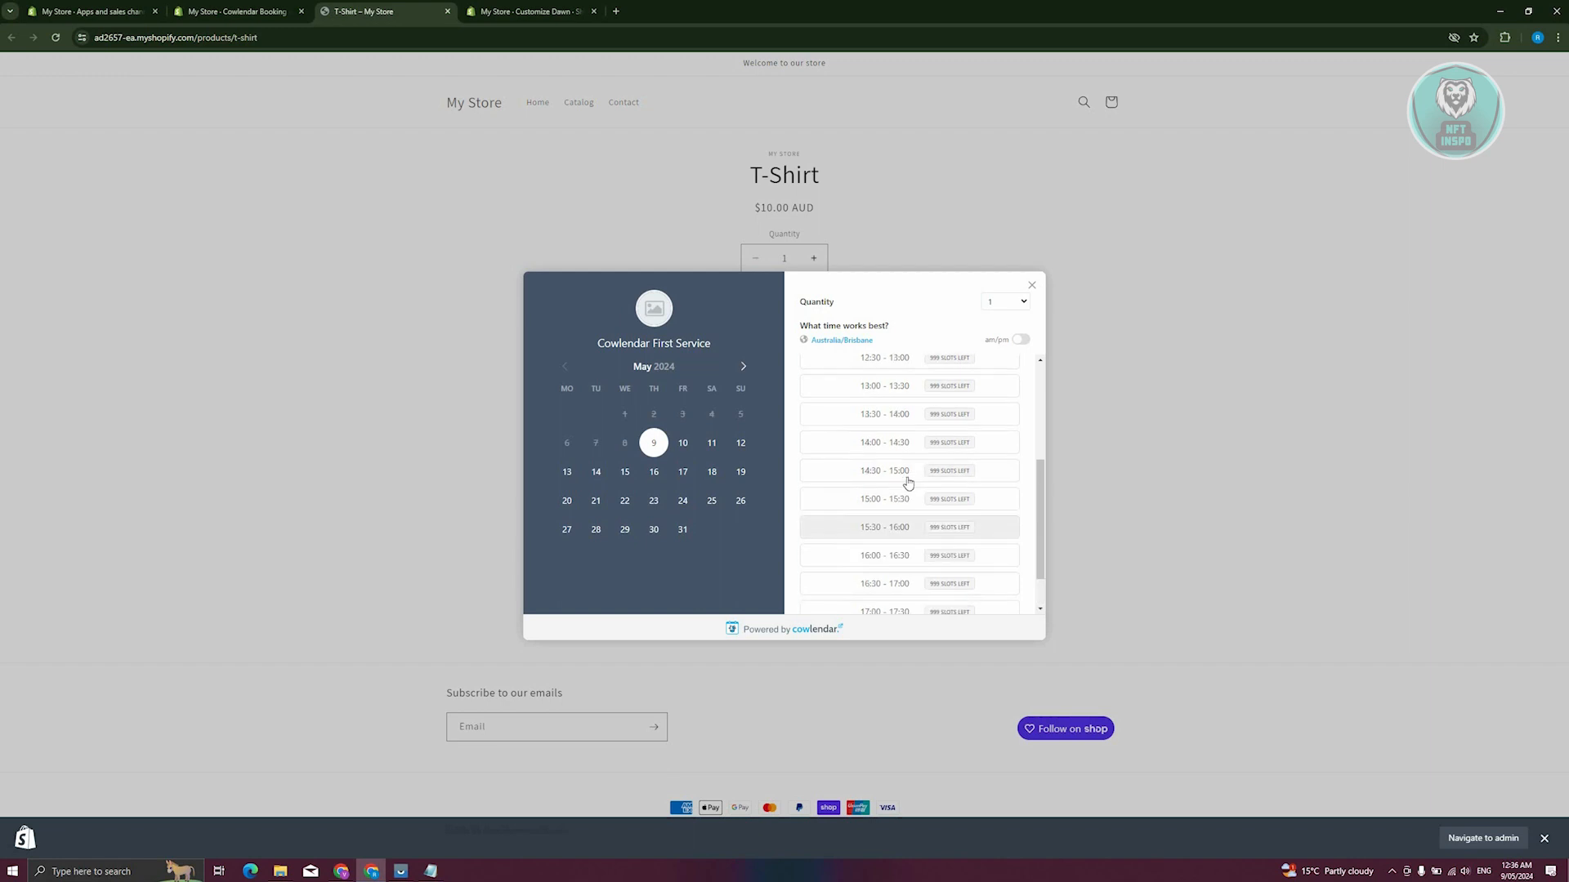